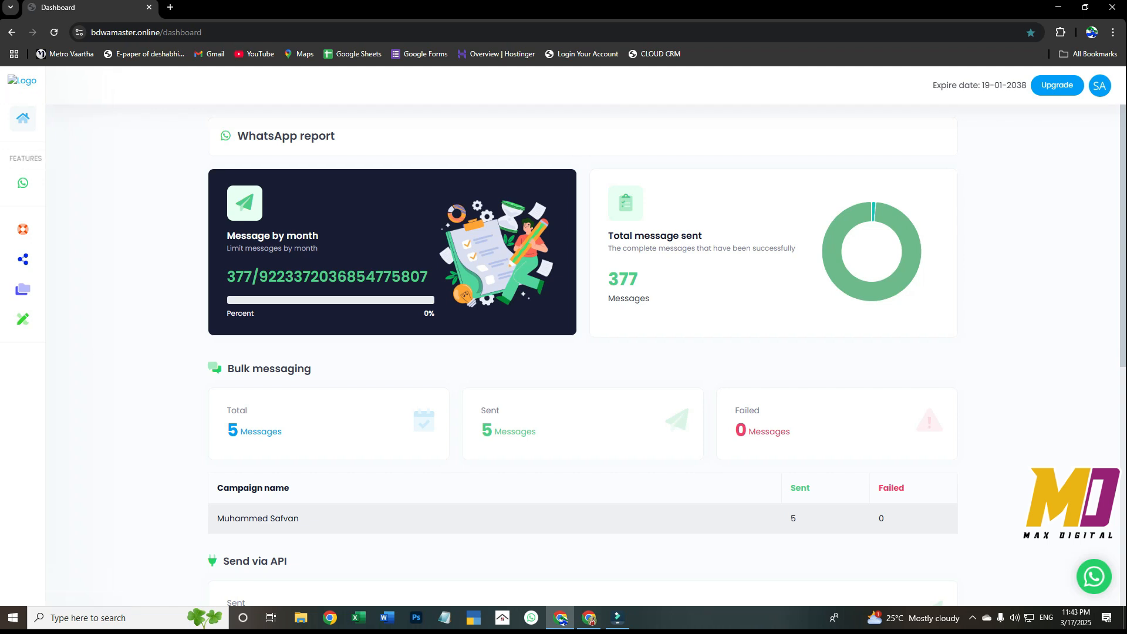
Review the message statistics in the dashboard's WhatsApp report, down to the Send via API and Autoresponder sections
{"action": "scroll", "coordinate": [583, 352], "scroll_direction": "down", "scroll_amount": 8}
{"action": "scroll", "coordinate": [583, 352], "scroll_direction": "up", "scroll_amount": 8}
{"action": "scroll", "coordinate": [583, 353], "scroll_direction": "down", "scroll_amount": 3}
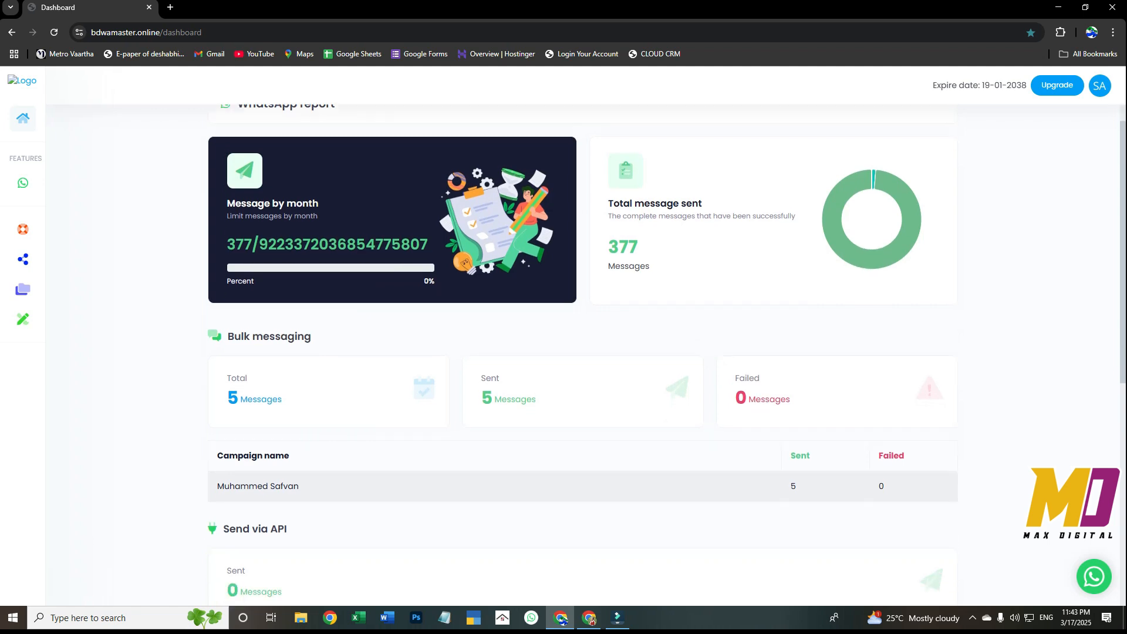
{"action": "scroll", "coordinate": [583, 352], "scroll_direction": "up", "scroll_amount": 3}
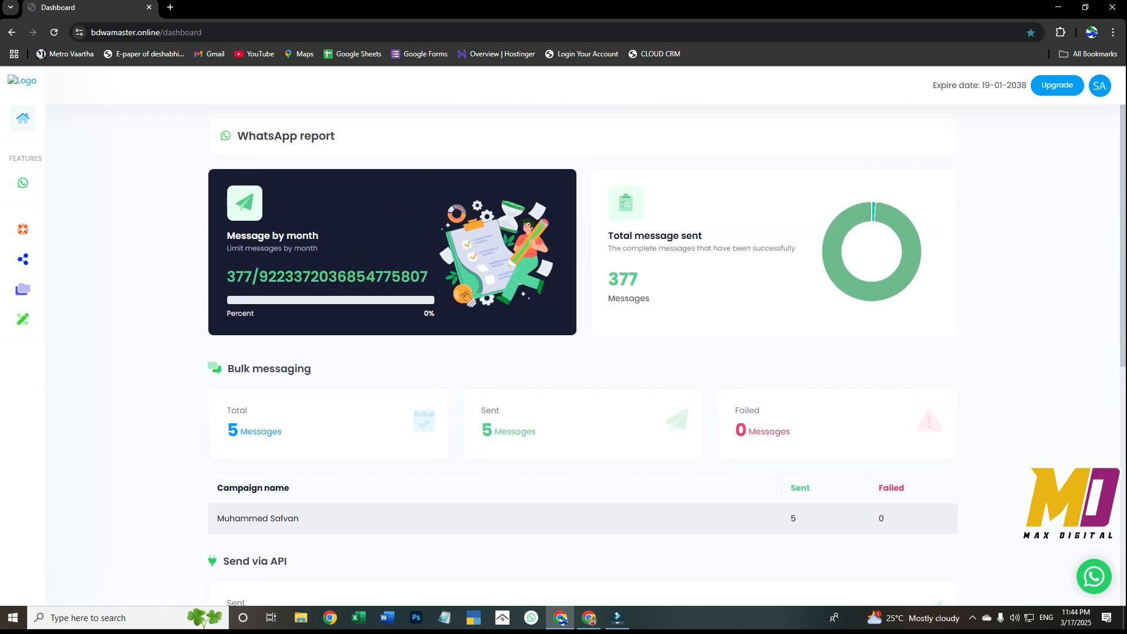
{"action": "scroll", "coordinate": [583, 352], "scroll_direction": "down", "scroll_amount": 3}
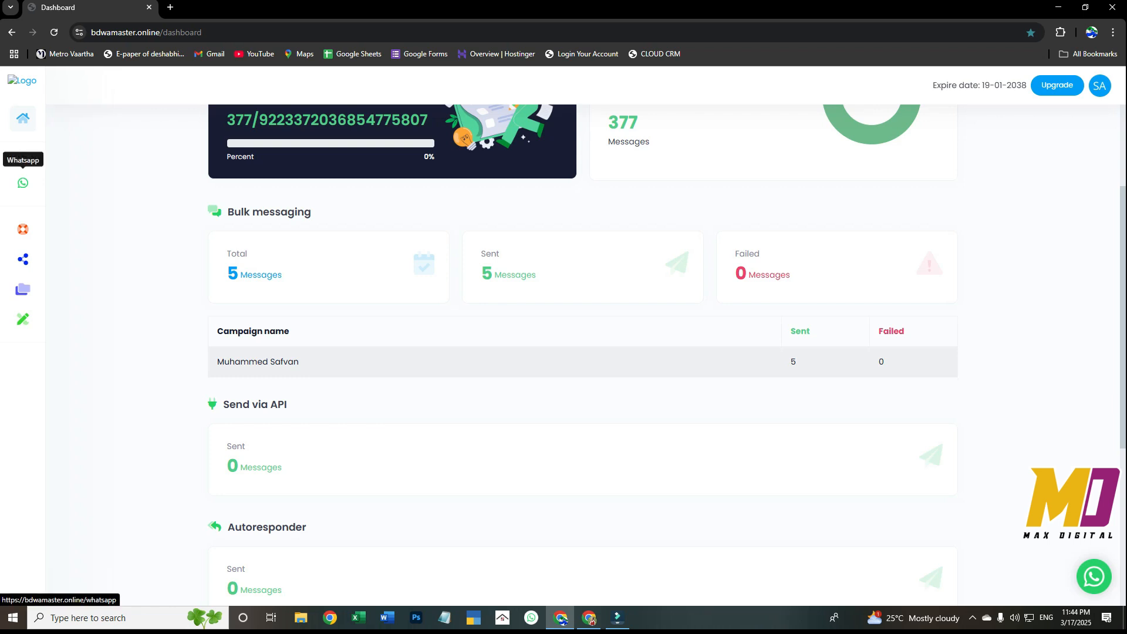
View the WhatsApp section's Add account page with its QR code login, and return to the WhatsApp section
{"action": "left_click", "coordinate": [23, 183]}
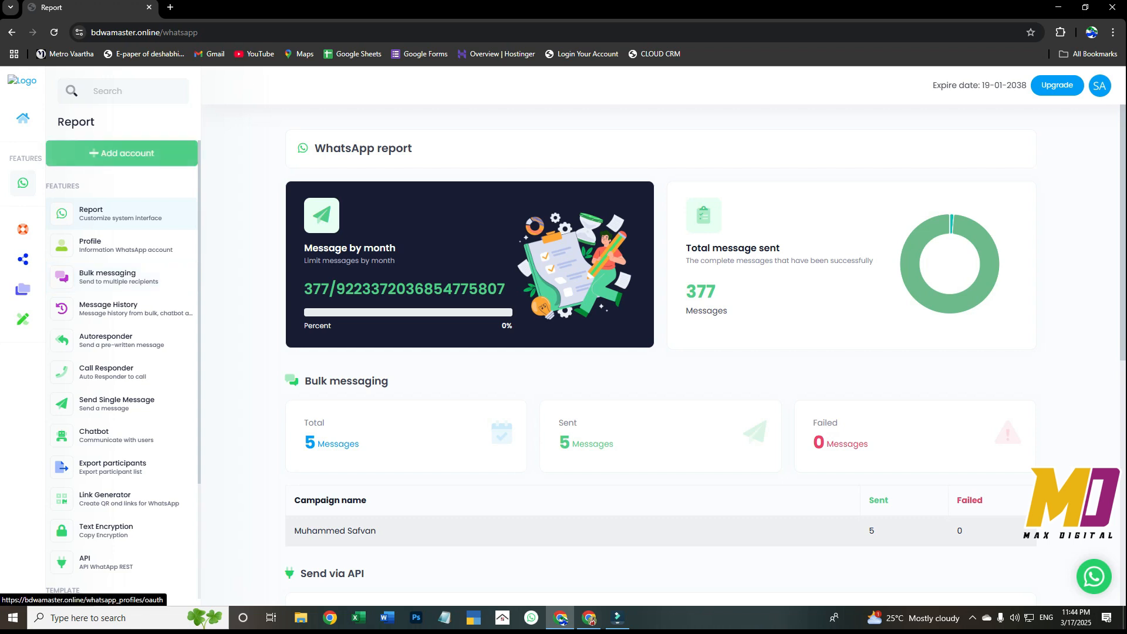
{"action": "left_click", "coordinate": [122, 153]}
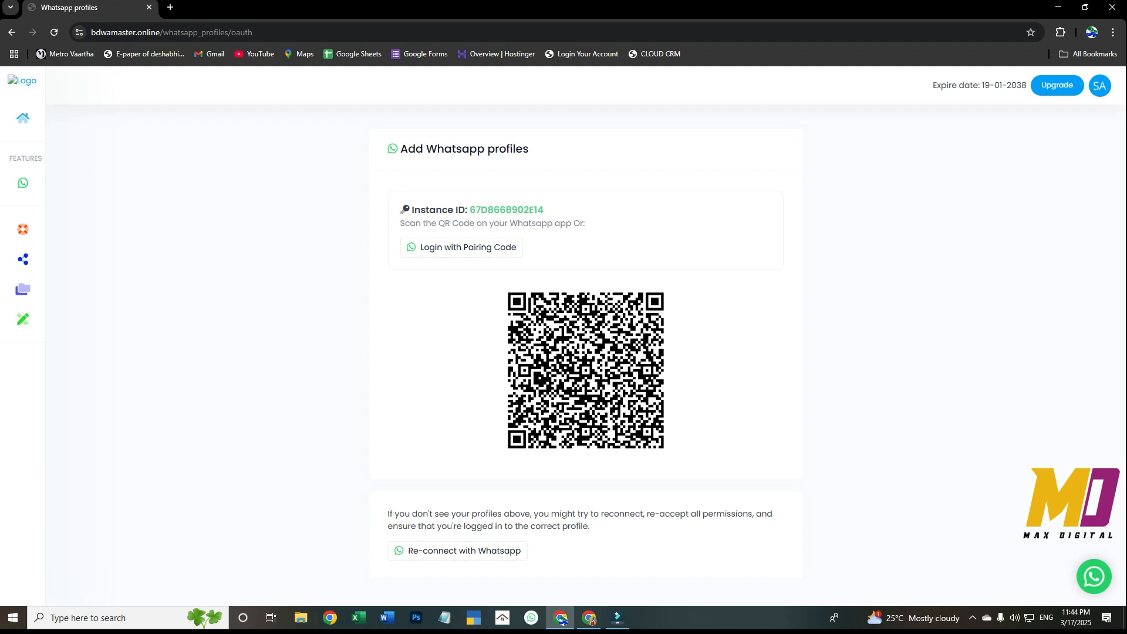
{"action": "left_click", "coordinate": [23, 182]}
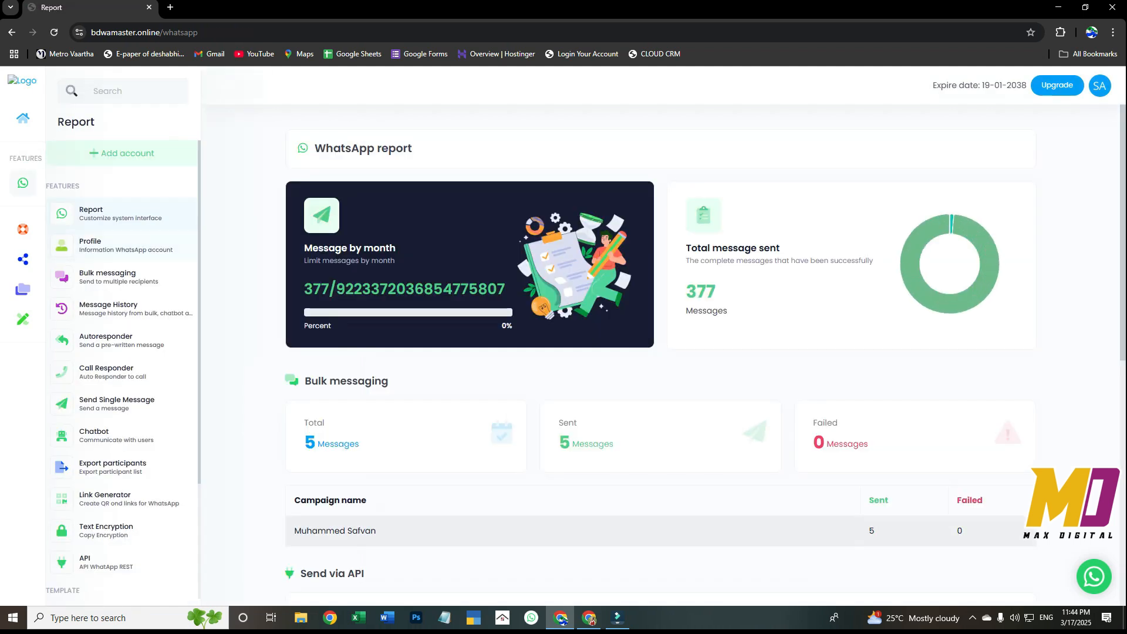
Examine the full WhatsApp Report, covering bulk messaging, API, autoresponder and chatbot message counts
{"action": "left_click", "coordinate": [119, 214]}
{"action": "scroll", "coordinate": [660, 352], "scroll_direction": "down", "scroll_amount": 8}
{"action": "scroll", "coordinate": [660, 352], "scroll_direction": "up", "scroll_amount": 6}
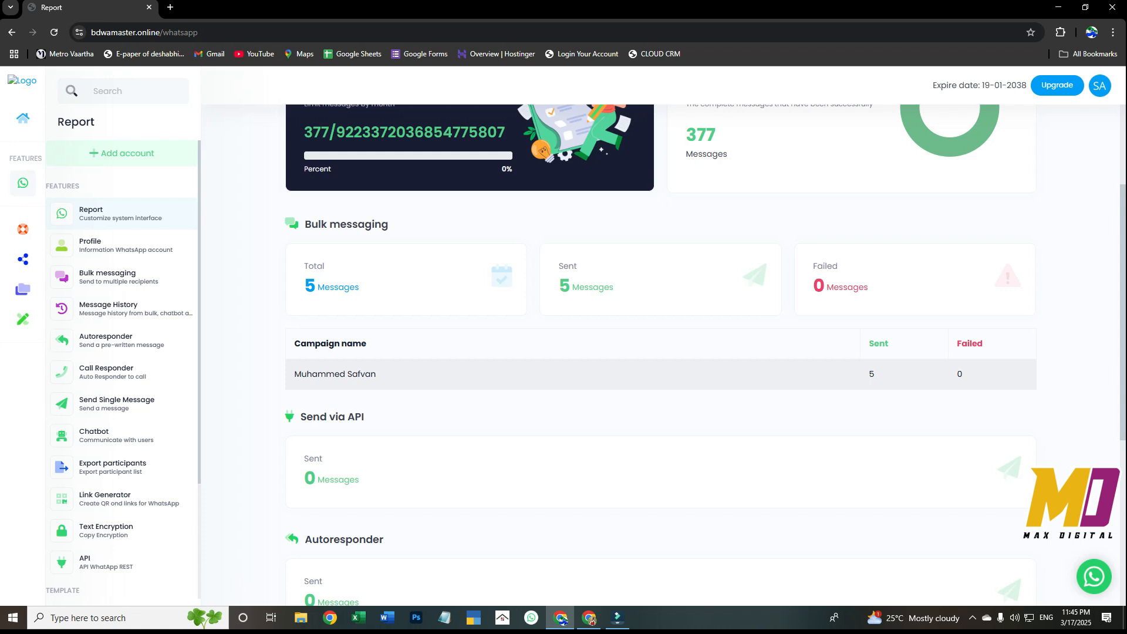
{"action": "scroll", "coordinate": [660, 353], "scroll_direction": "down", "scroll_amount": 3}
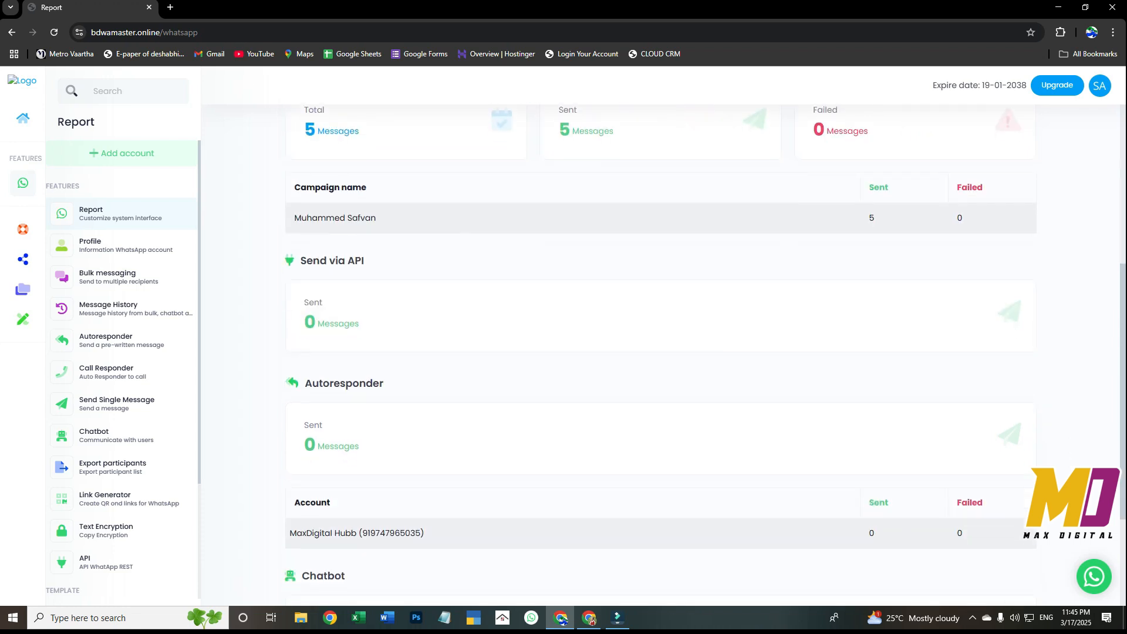
{"action": "scroll", "coordinate": [660, 352], "scroll_direction": "down", "scroll_amount": 3}
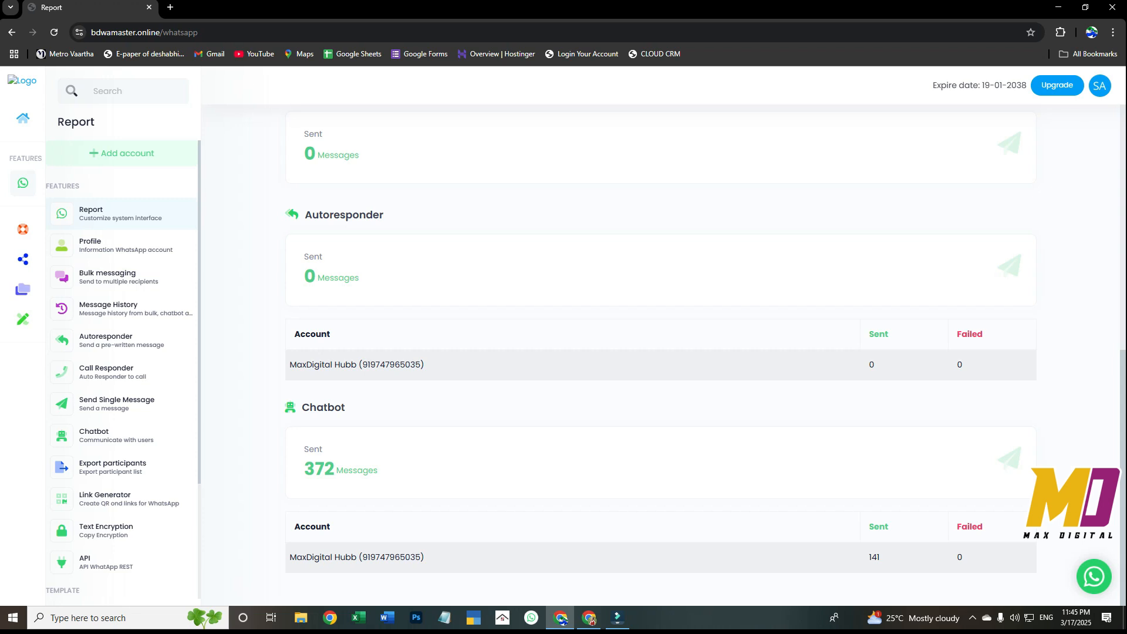
Check the selectable WhatsApp accounts on the Profile page and open the Bulk messaging campaign list
{"action": "left_click", "coordinate": [106, 245]}
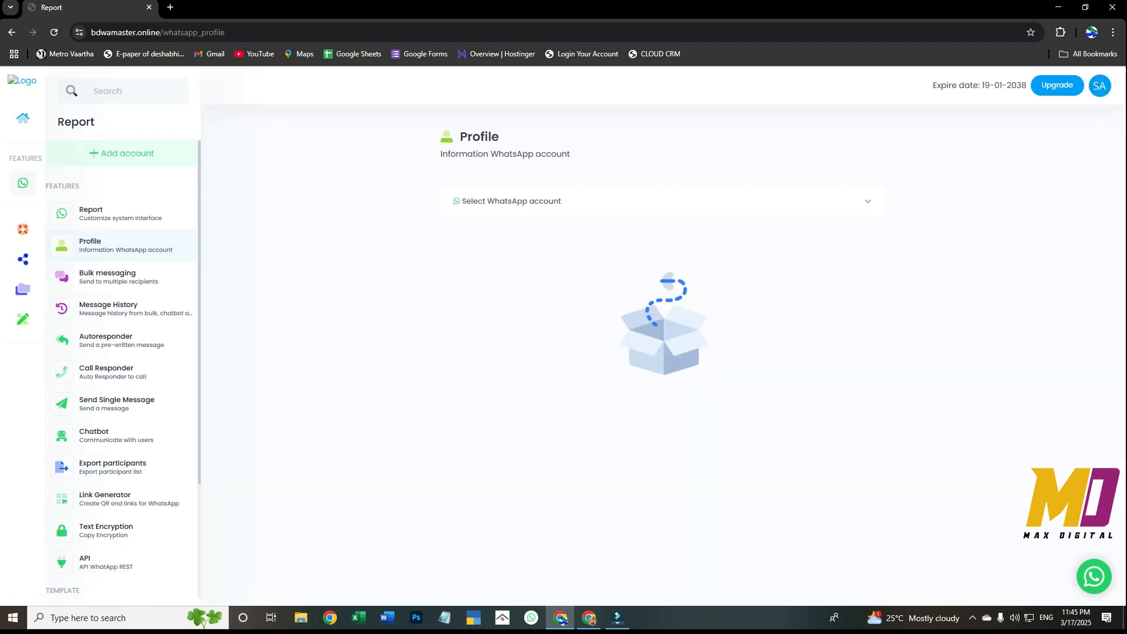
{"action": "left_click", "coordinate": [662, 201]}
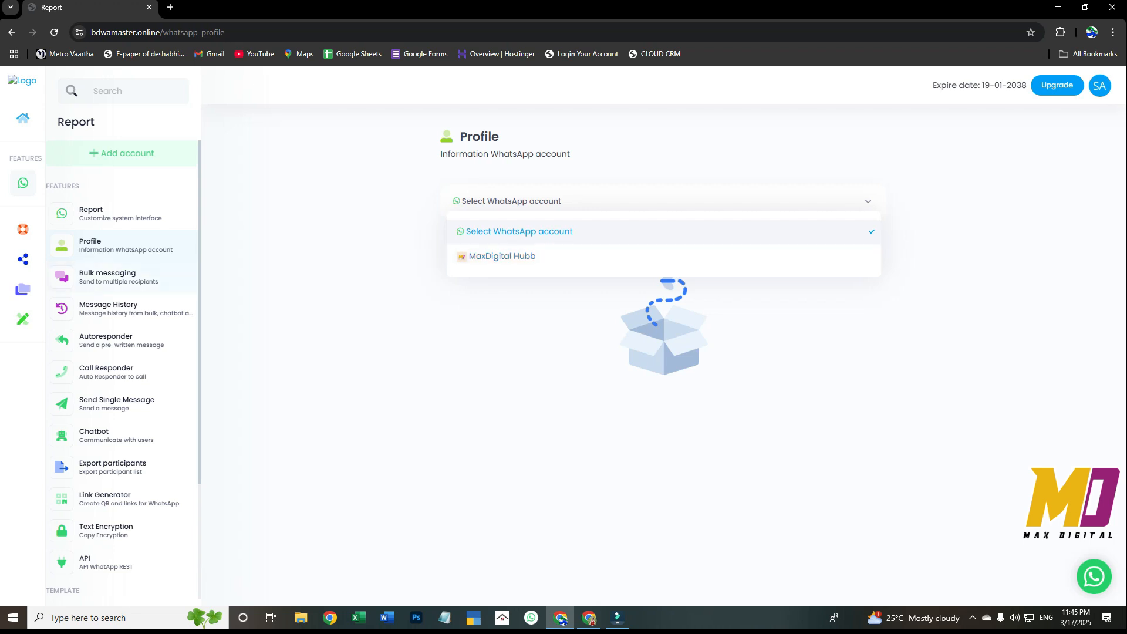
{"action": "left_click", "coordinate": [108, 276]}
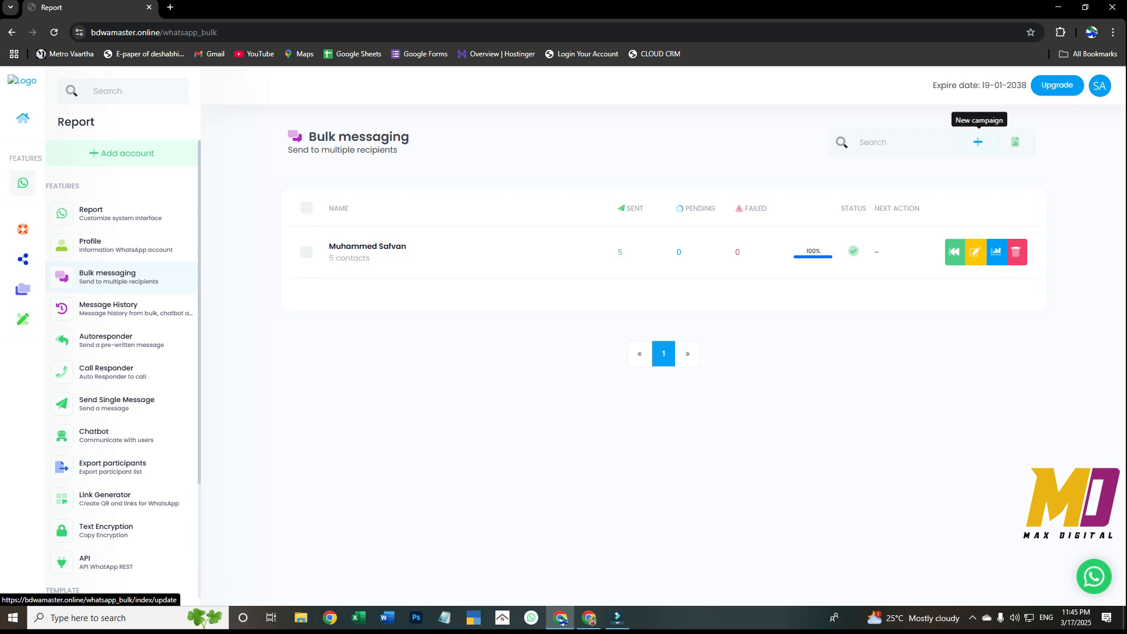
Create a new enabled contact group in Contacts, using the suggested one-word personal name as the group contact name
{"action": "scroll", "coordinate": [117, 581], "scroll_direction": "down", "scroll_amount": 3}
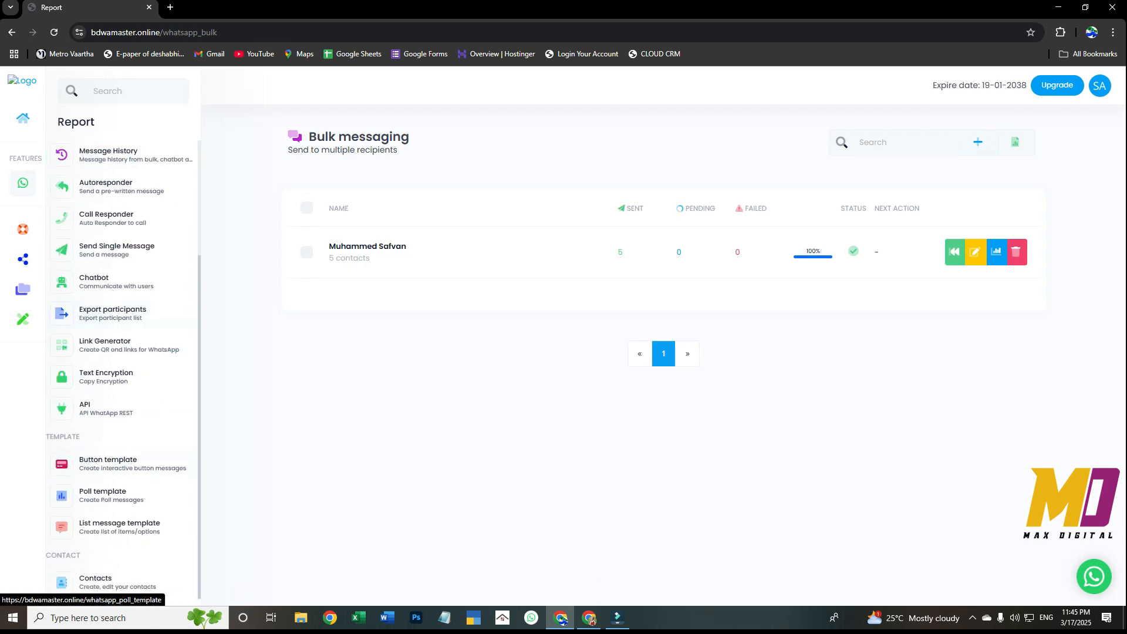
{"action": "left_click", "coordinate": [106, 581]}
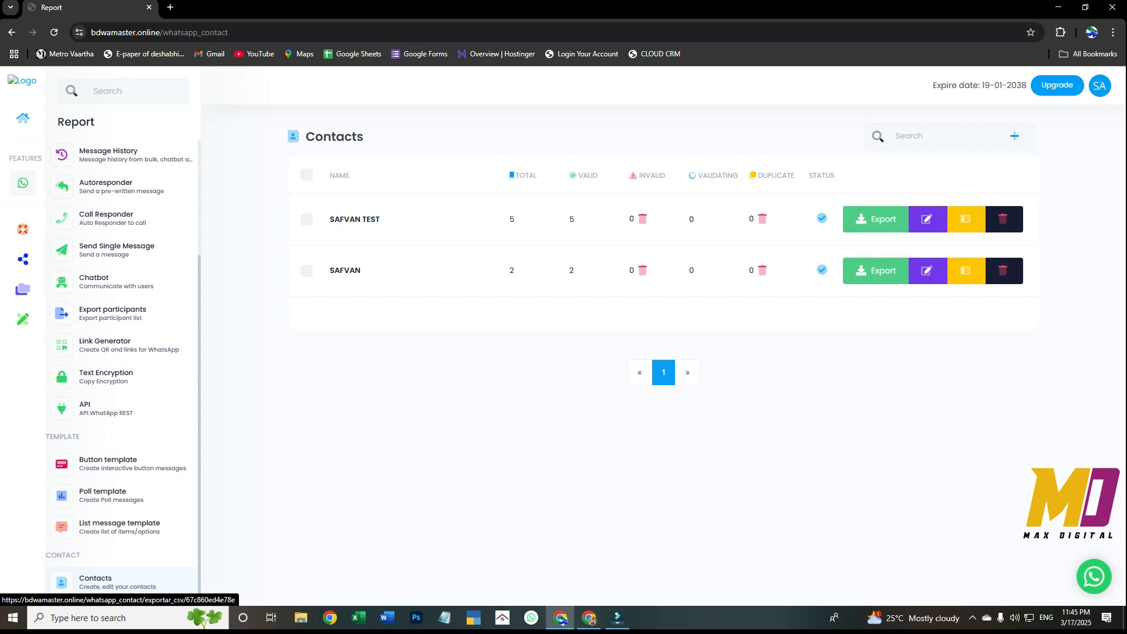
{"action": "left_click", "coordinate": [1014, 136]}
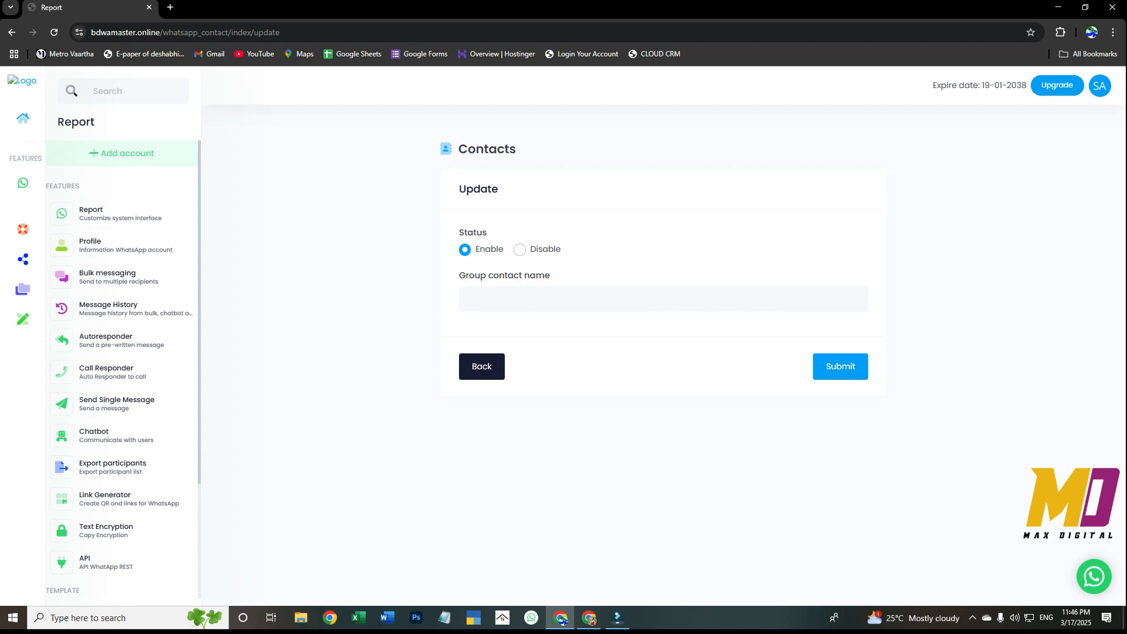
{"action": "left_click", "coordinate": [663, 298]}
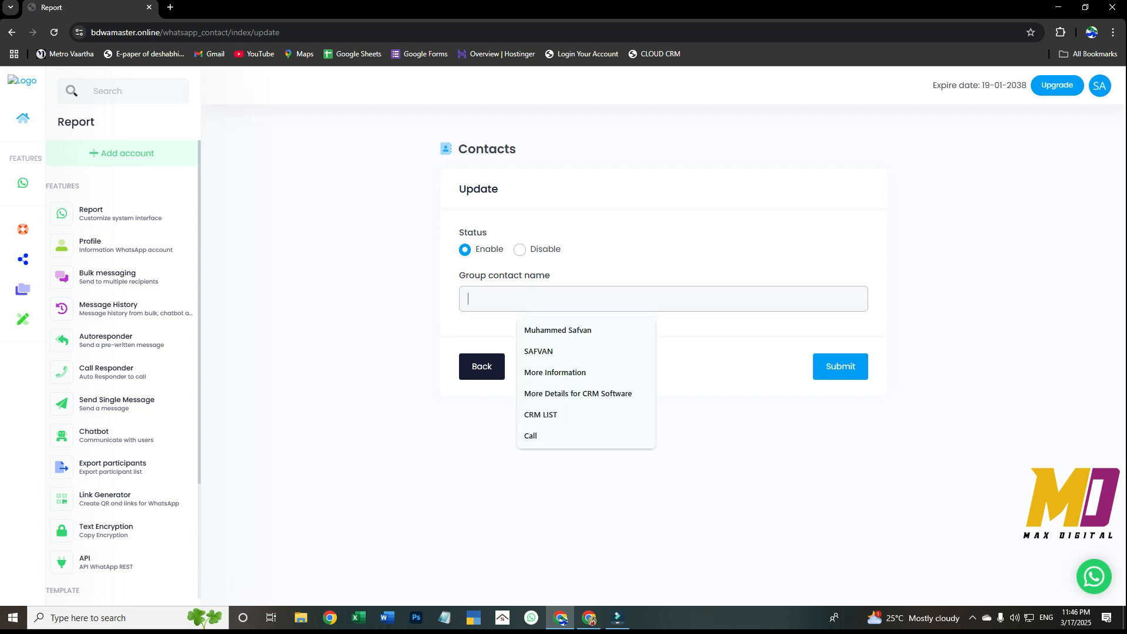
{"action": "left_click", "coordinate": [538, 351]}
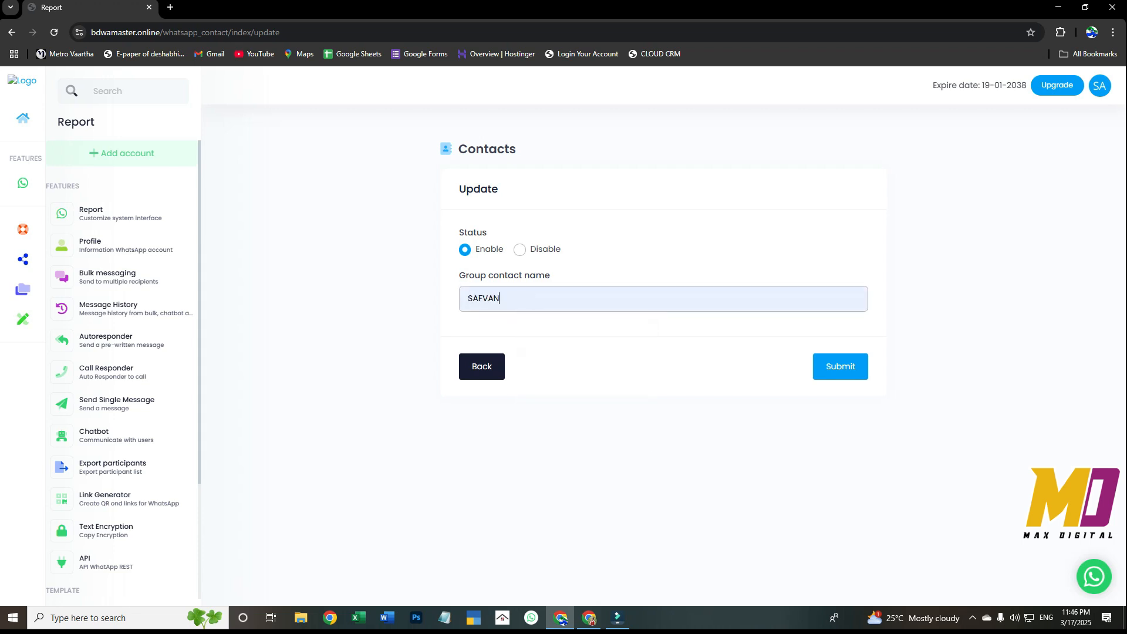
{"action": "left_click", "coordinate": [840, 366]}
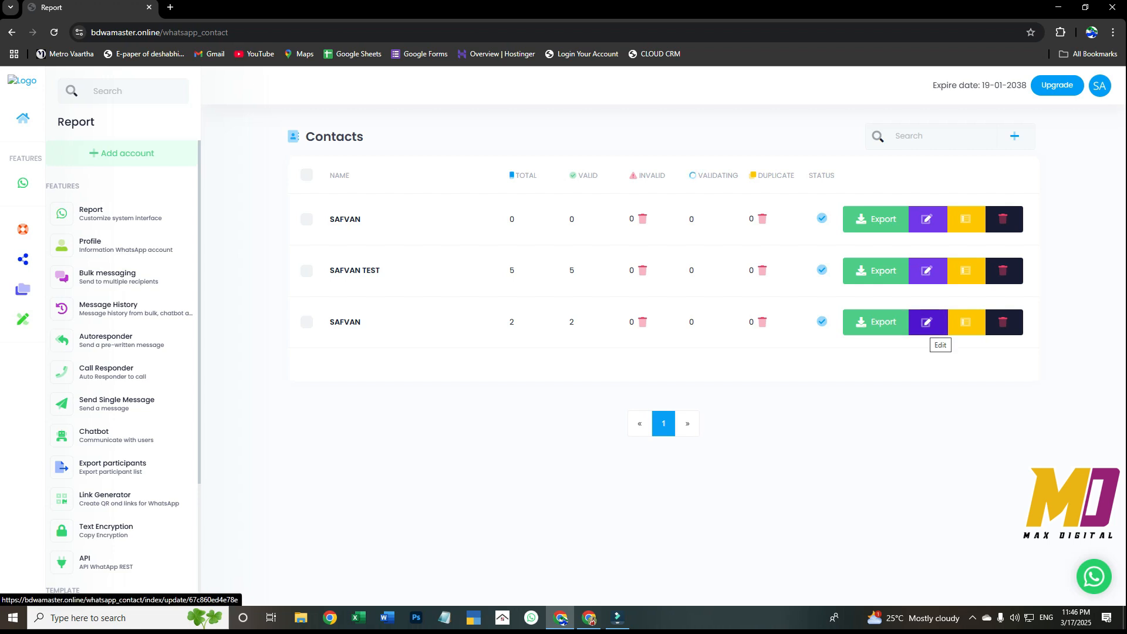
View the phone number list of the contact group with two contacts, including its contact import options, and close the import dialog
{"action": "left_click", "coordinate": [926, 326]}
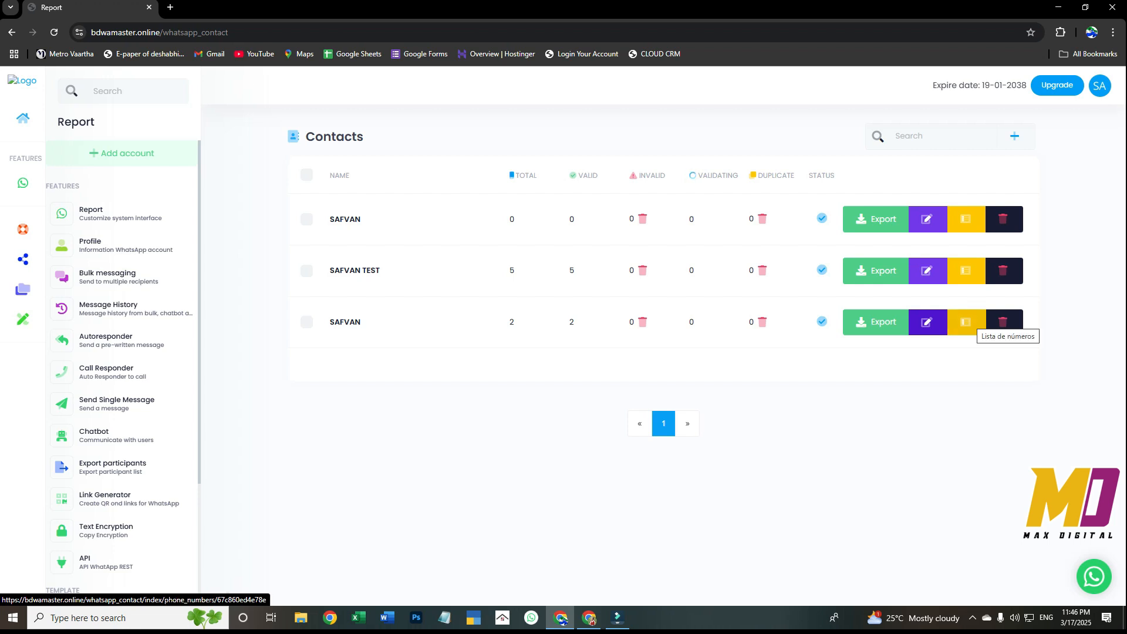
{"action": "left_click", "coordinate": [966, 322]}
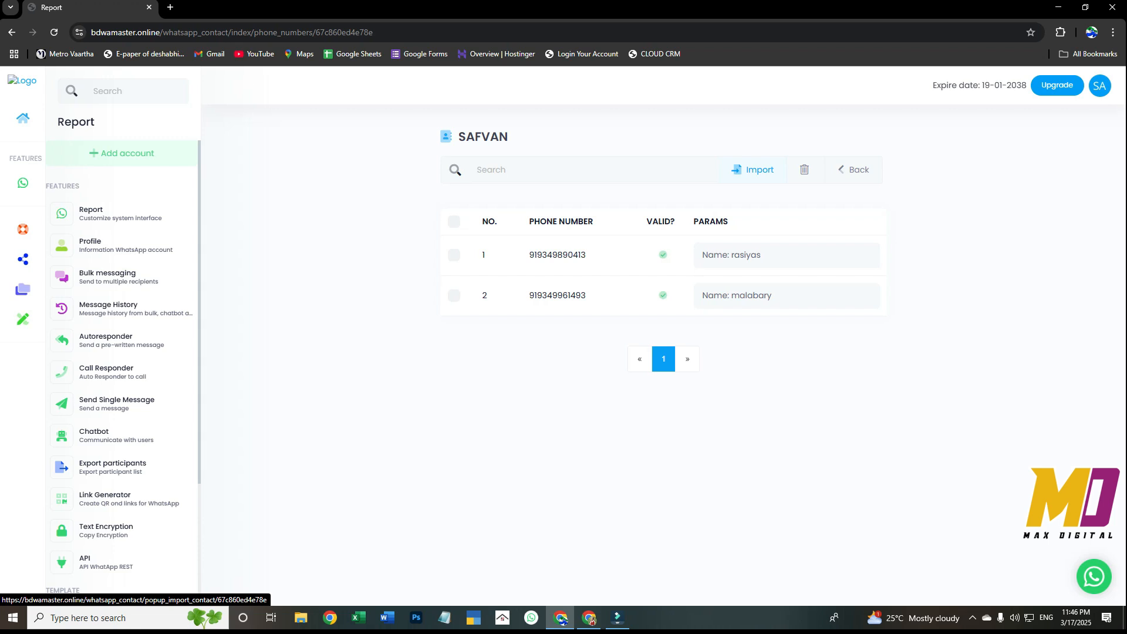
{"action": "left_click", "coordinate": [753, 169]}
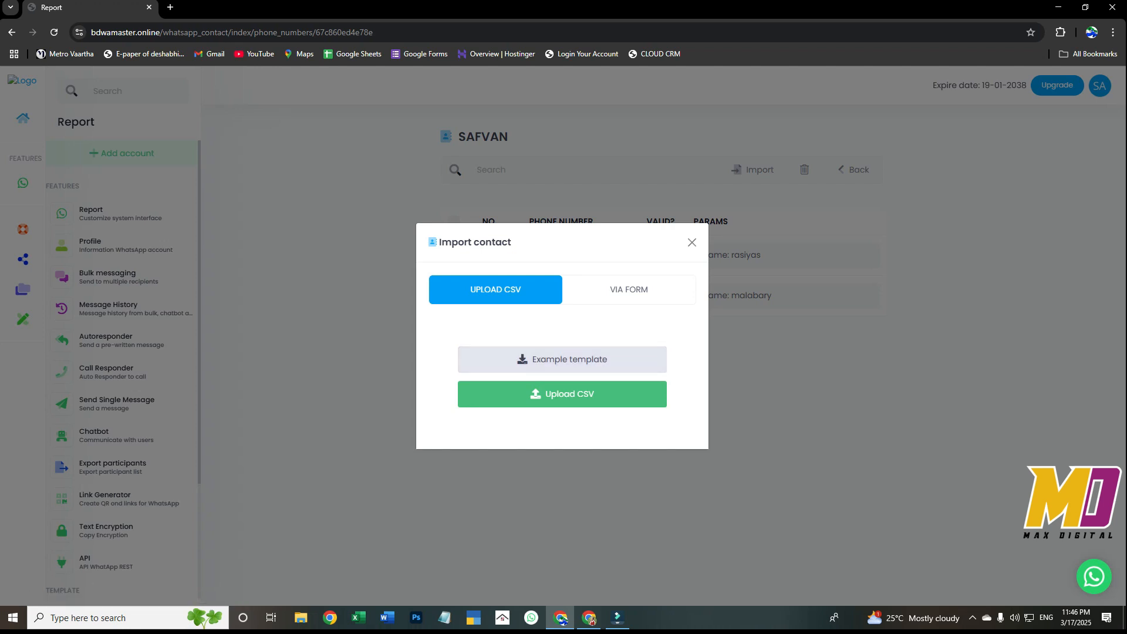
{"action": "left_click", "coordinate": [692, 243]}
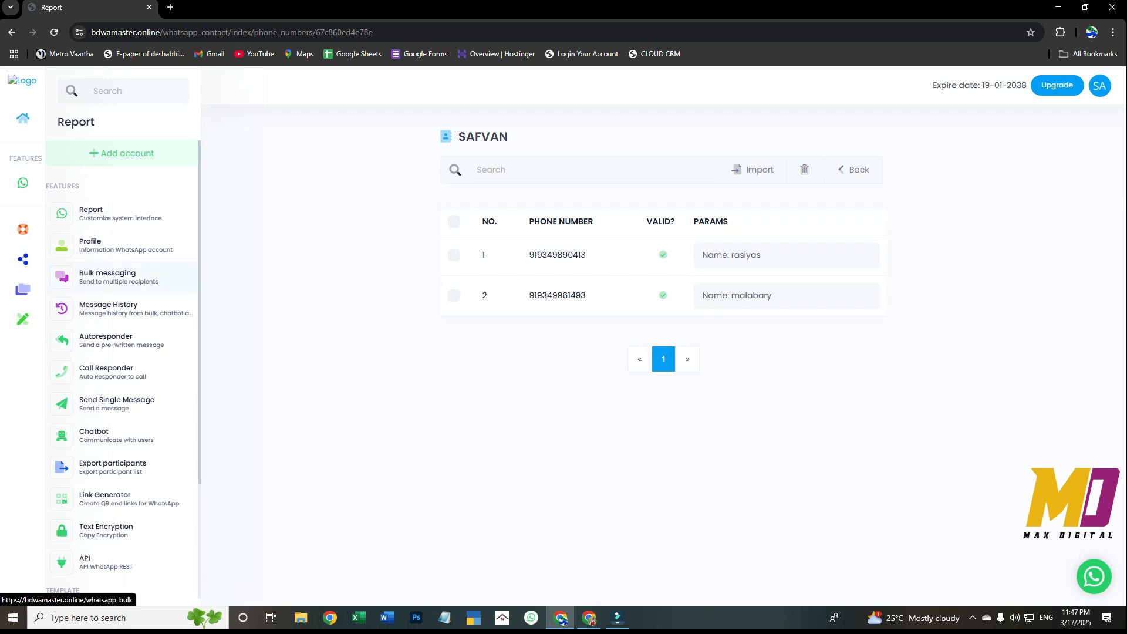
Start a new bulk messaging campaign and select MaxDigital Hubb as its WhatsApp account
{"action": "left_click", "coordinate": [107, 276]}
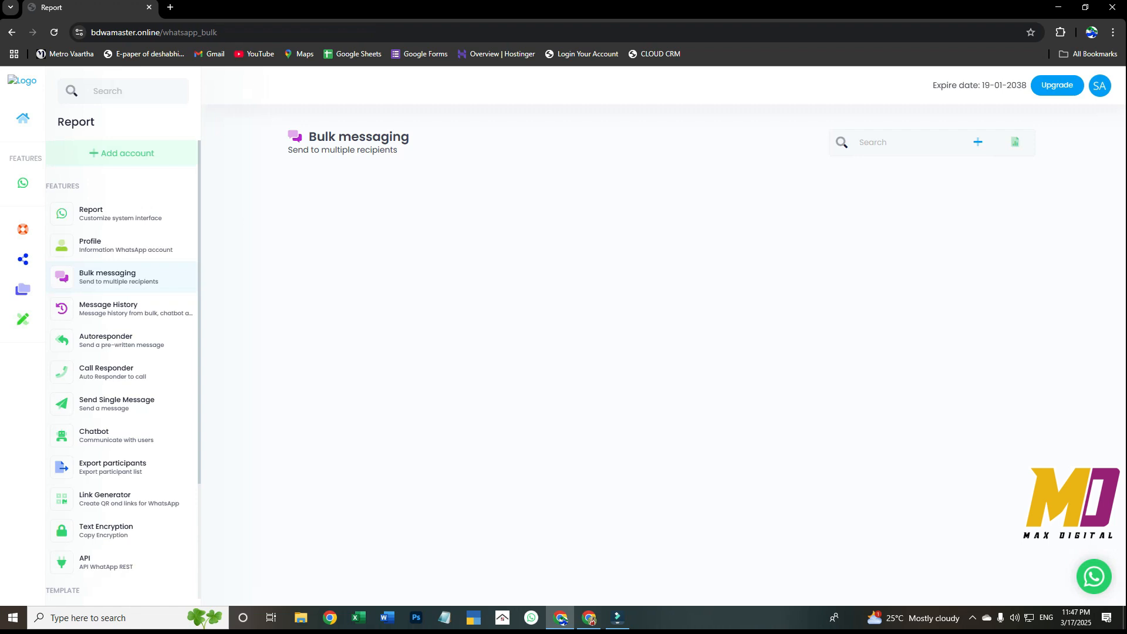
{"action": "left_click", "coordinate": [978, 142]}
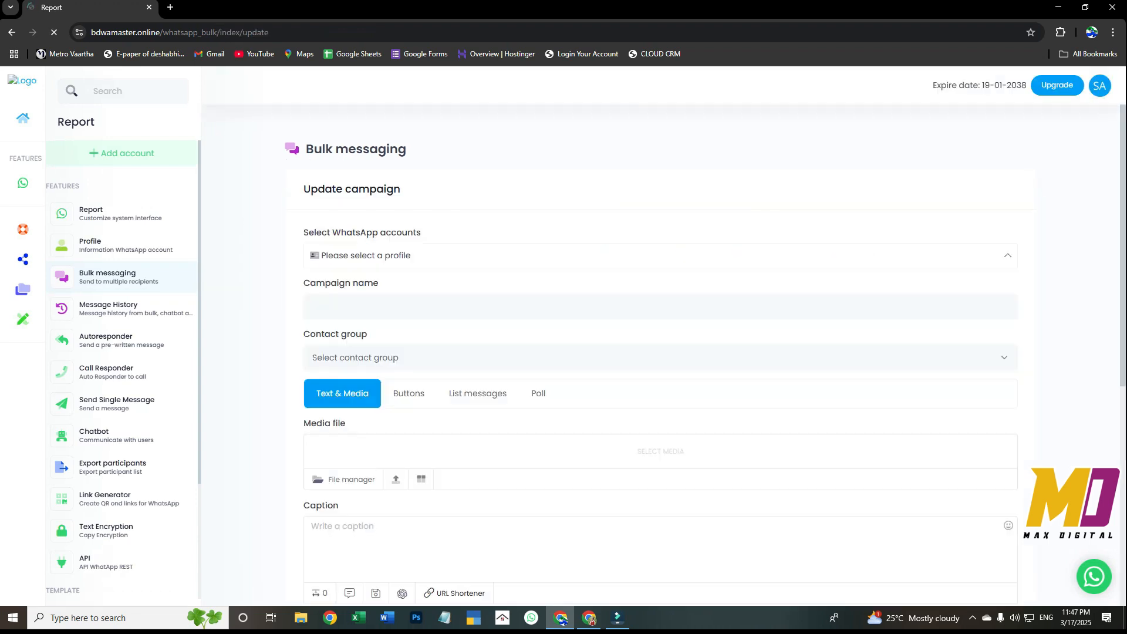
{"action": "left_click", "coordinate": [660, 256]}
{"action": "left_click", "coordinate": [1007, 311]}
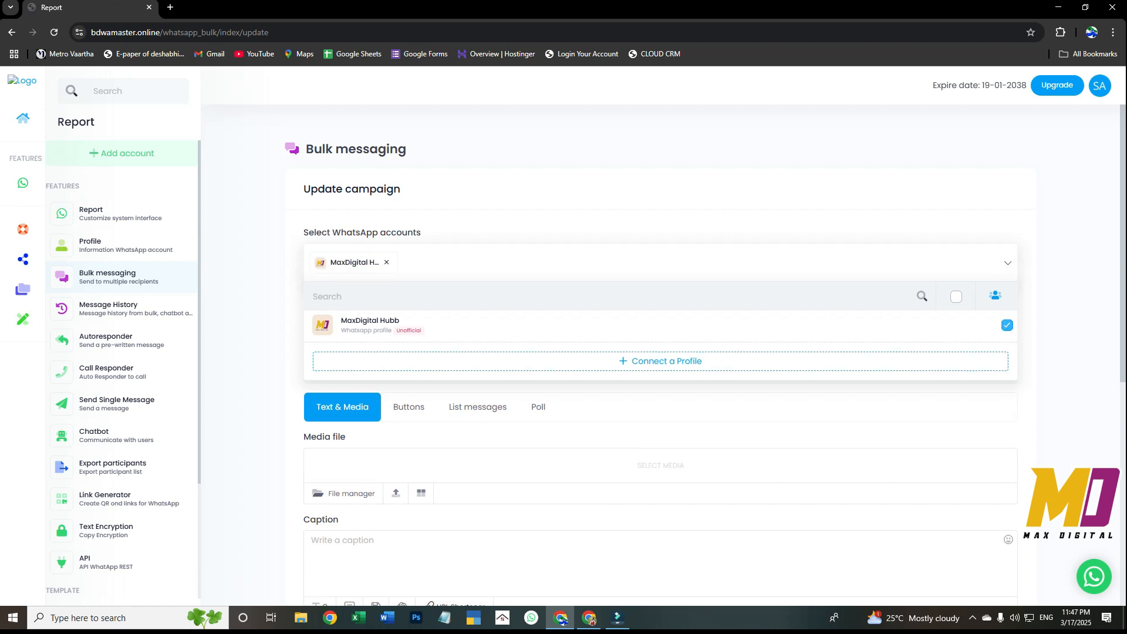
{"action": "left_click", "coordinate": [1007, 262]}
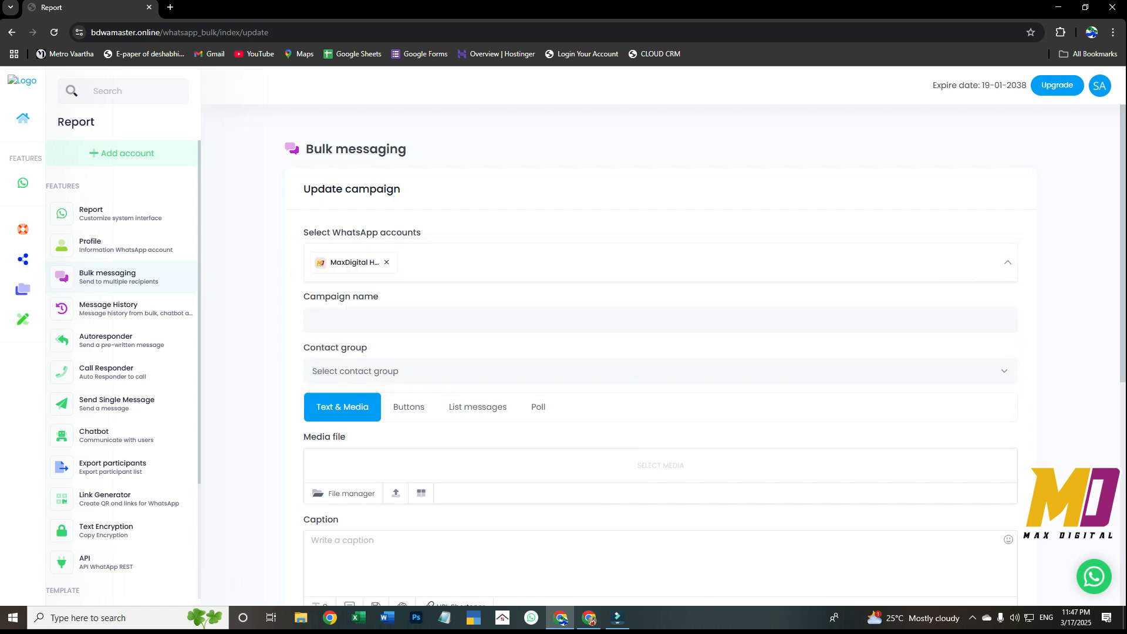
Fill in the campaign name with the saved full name and choose the test contact group
{"action": "left_click", "coordinate": [430, 320]}
{"action": "key", "text": "Return"}
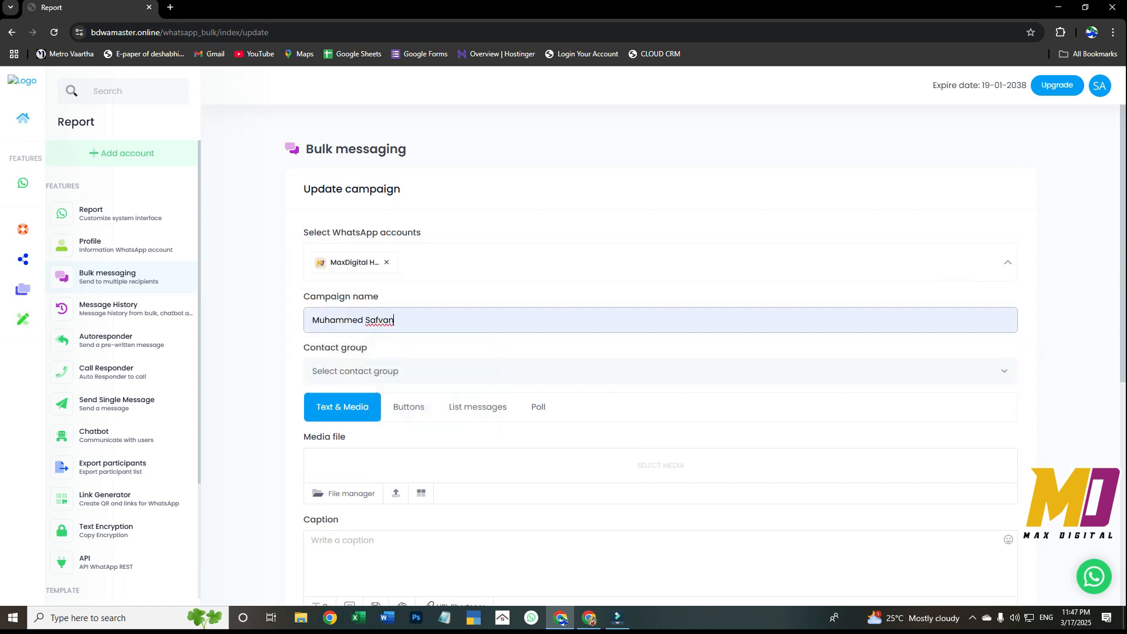
{"action": "left_click", "coordinate": [431, 371]}
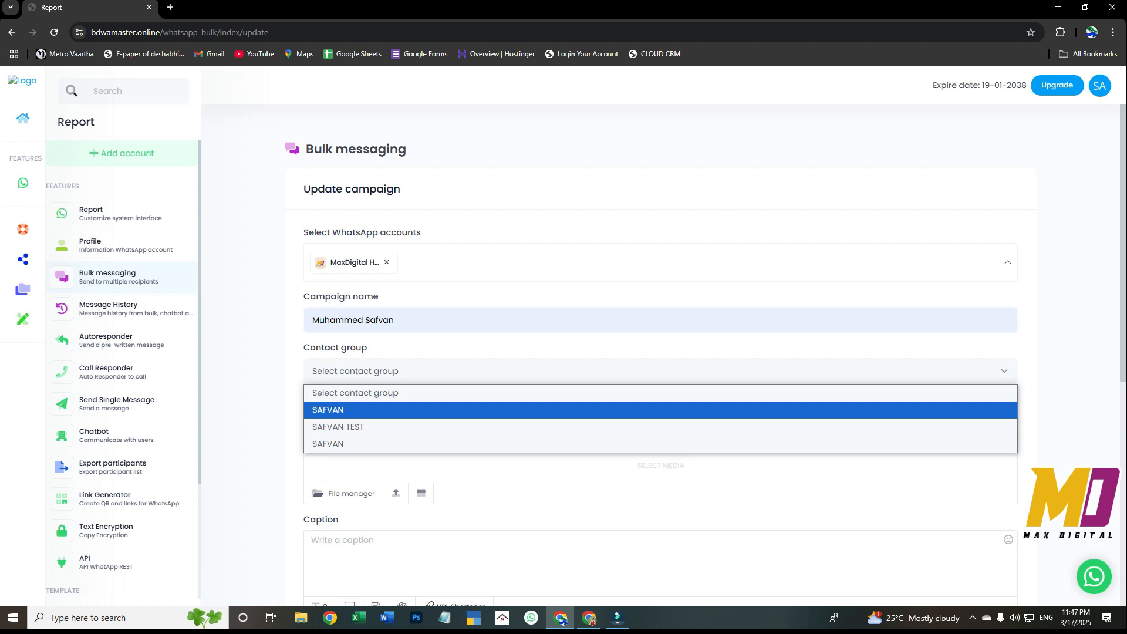
{"action": "key", "text": "Down"}
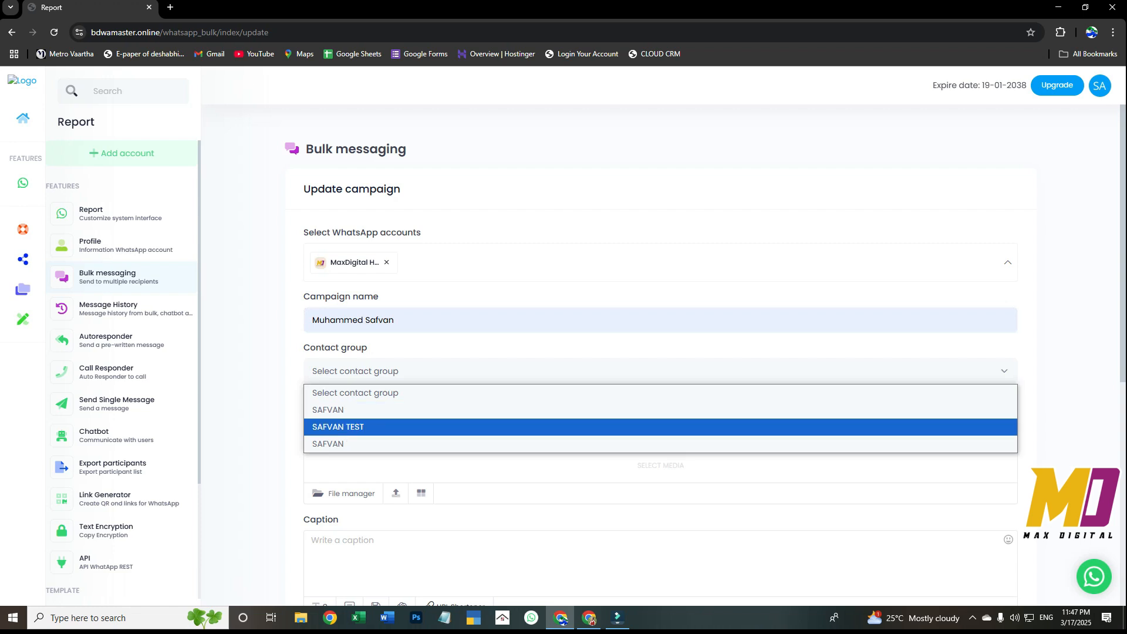
{"action": "key", "text": "Return"}
Look through the campaign's list message templates, scheduling options and poll templates, and bring the sidebar's template features into view
{"action": "scroll", "coordinate": [660, 355], "scroll_direction": "down", "scroll_amount": 3}
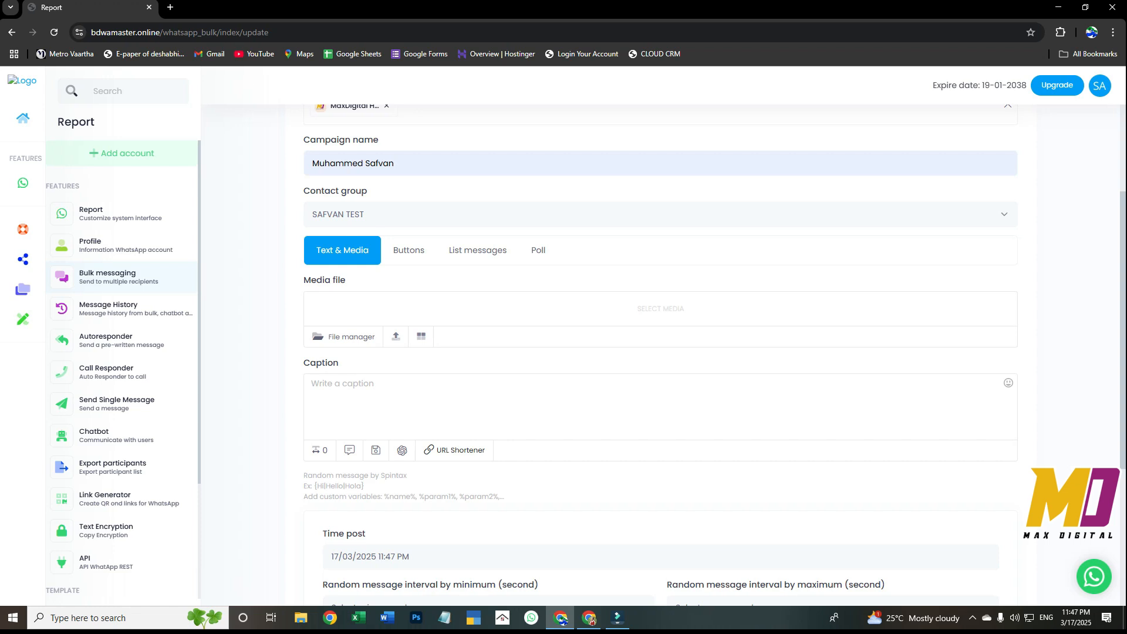
{"action": "left_click", "coordinate": [478, 251]}
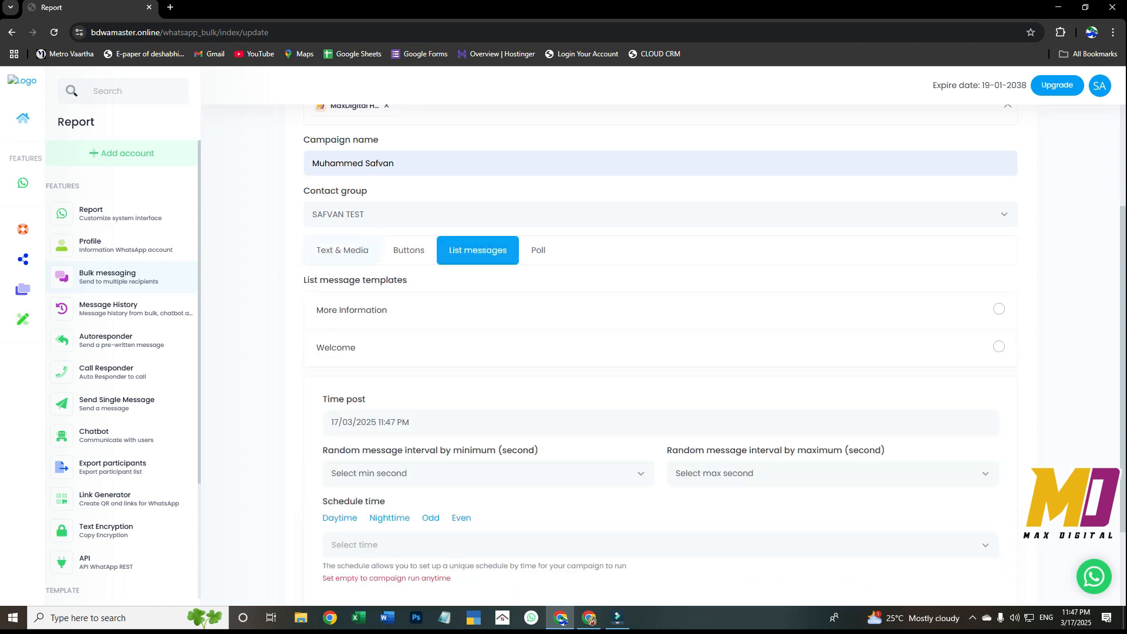
{"action": "scroll", "coordinate": [661, 352], "scroll_direction": "down", "scroll_amount": 2}
{"action": "scroll", "coordinate": [660, 352], "scroll_direction": "up", "scroll_amount": 5}
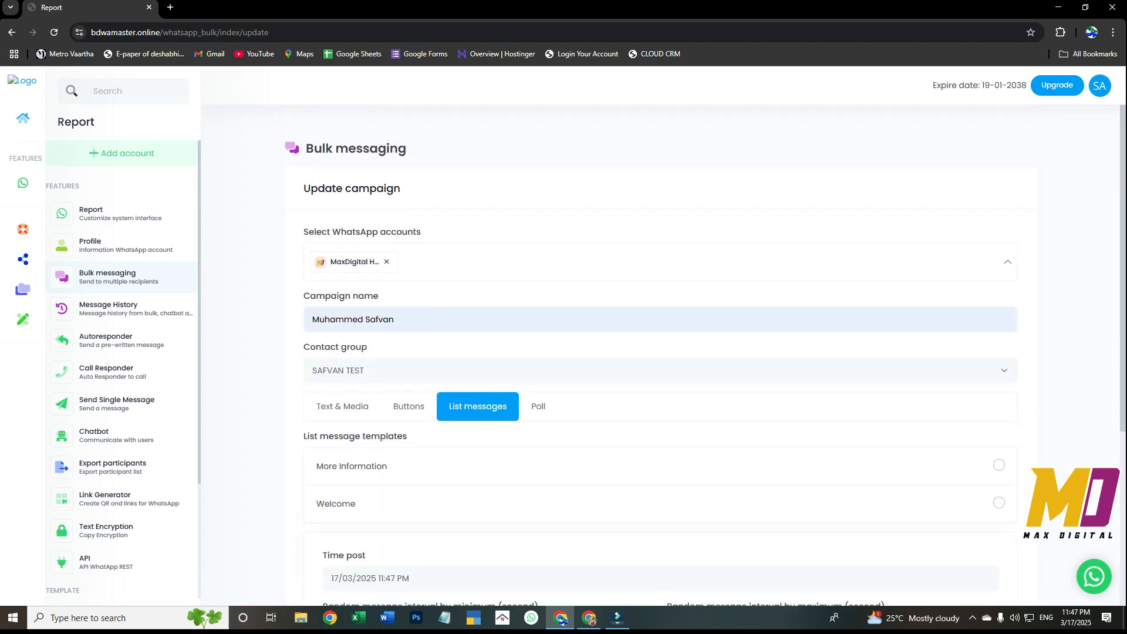
{"action": "scroll", "coordinate": [660, 352], "scroll_direction": "down", "scroll_amount": 4}
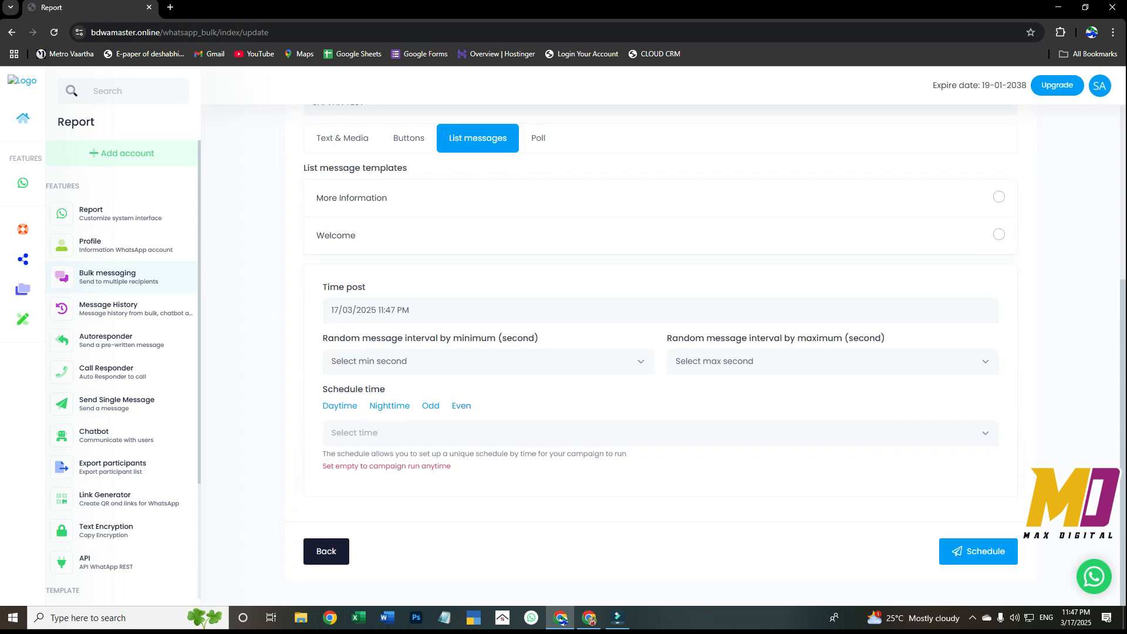
{"action": "left_click", "coordinate": [538, 138]}
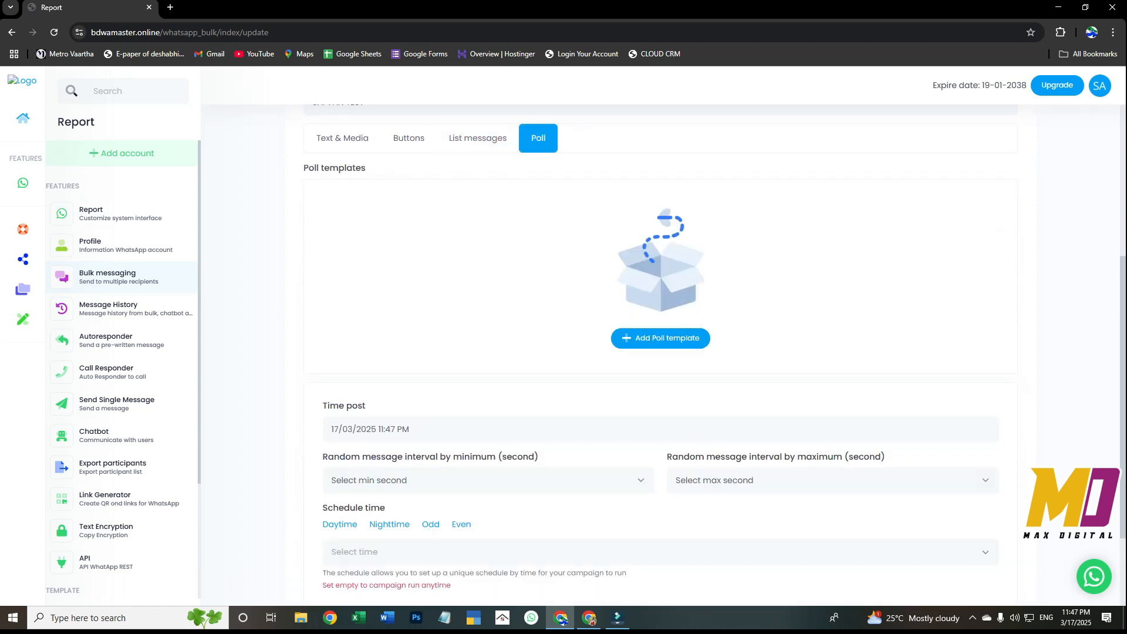
{"action": "scroll", "coordinate": [118, 581], "scroll_direction": "down", "scroll_amount": 3}
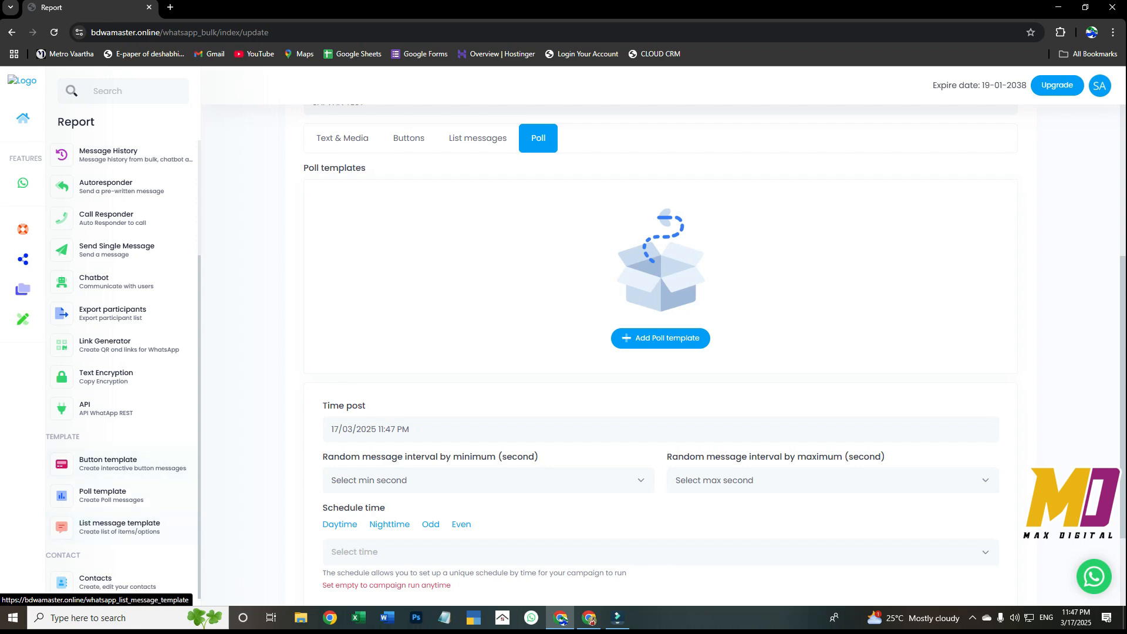
Open the message history and look through the logged bulk, chatbot and autoresponder messages
{"action": "scroll", "coordinate": [121, 376], "scroll_direction": "up", "scroll_amount": 3}
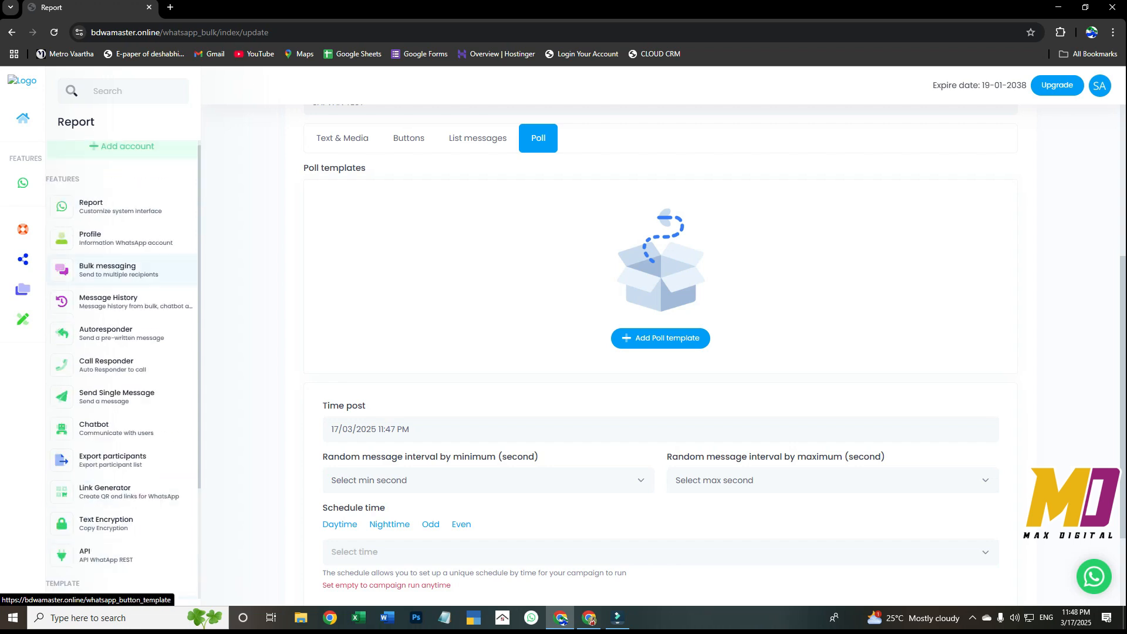
{"action": "left_click", "coordinate": [109, 308]}
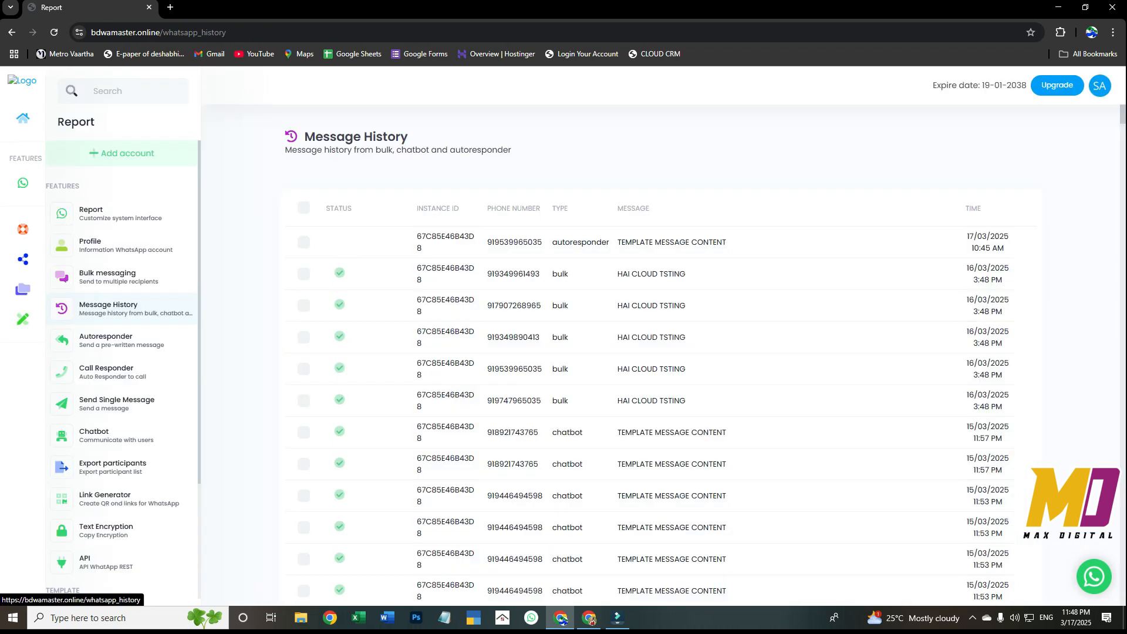
{"action": "scroll", "coordinate": [646, 358], "scroll_direction": "down", "scroll_amount": 1}
{"action": "scroll", "coordinate": [646, 358], "scroll_direction": "down", "scroll_amount": 10}
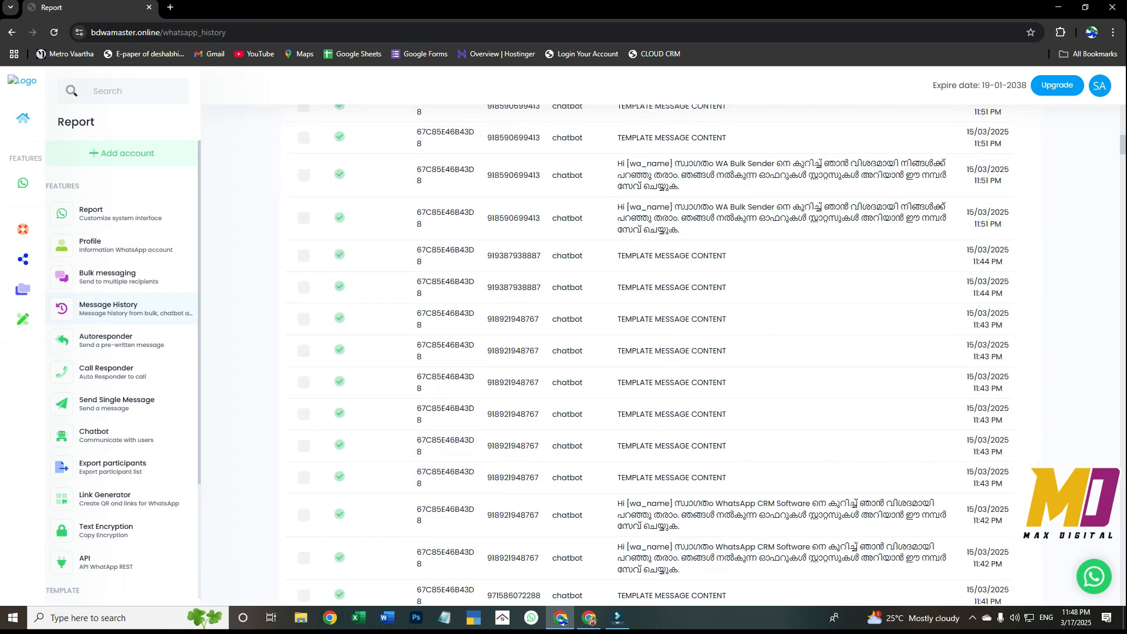
{"action": "scroll", "coordinate": [645, 358], "scroll_direction": "down", "scroll_amount": 10}
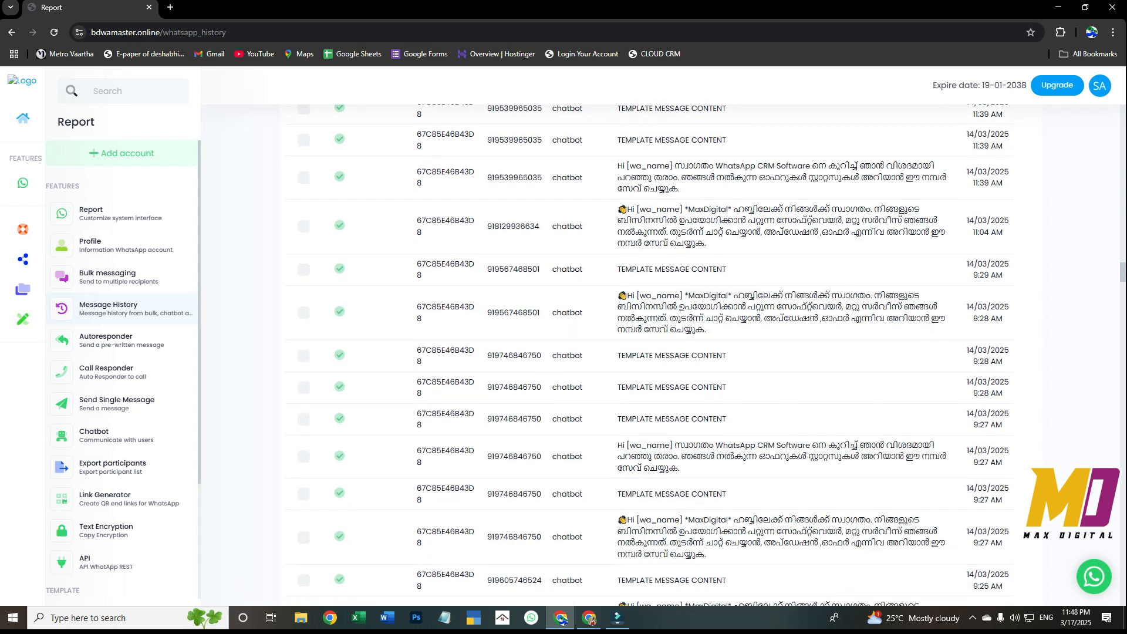
Review the new bulk messaging campaign form, including its caption, message interval and schedule options, and return to the campaign list
{"action": "left_click", "coordinate": [118, 277]}
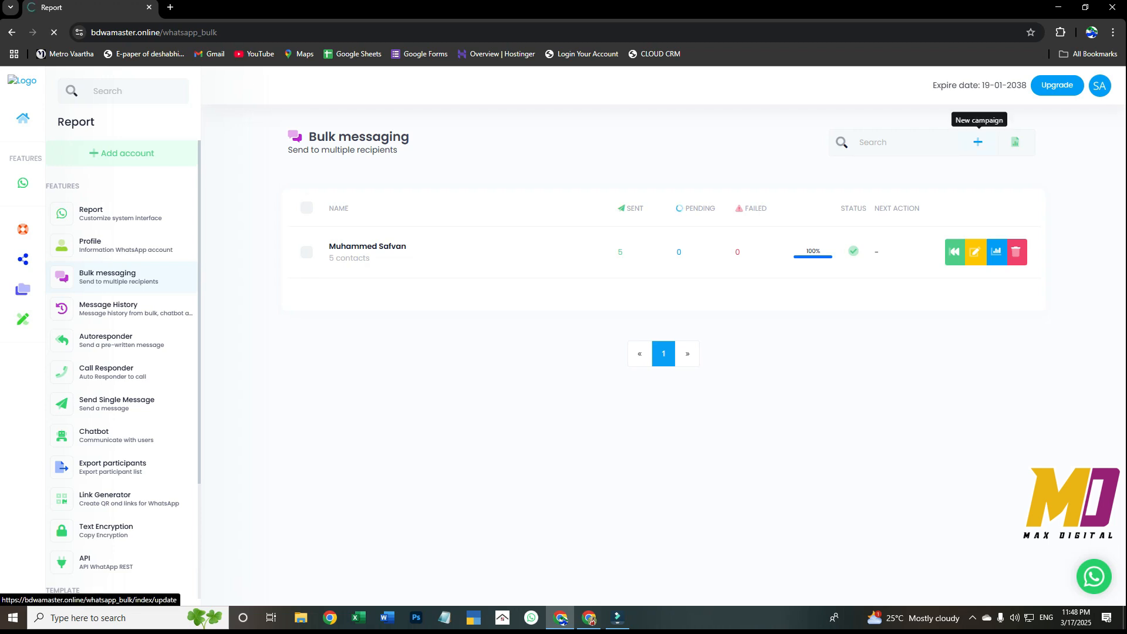
{"action": "left_click", "coordinate": [977, 141]}
{"action": "scroll", "coordinate": [660, 352], "scroll_direction": "down", "scroll_amount": 7}
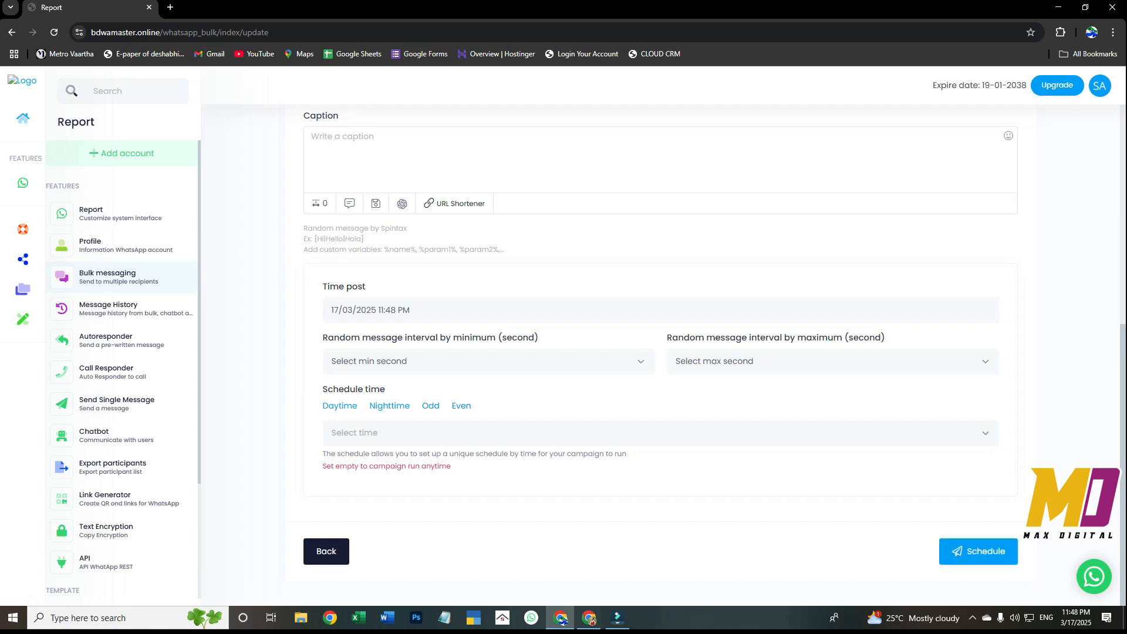
{"action": "scroll", "coordinate": [660, 355], "scroll_direction": "up", "scroll_amount": 7}
{"action": "scroll", "coordinate": [660, 355], "scroll_direction": "down", "scroll_amount": 7}
{"action": "left_click", "coordinate": [327, 551]}
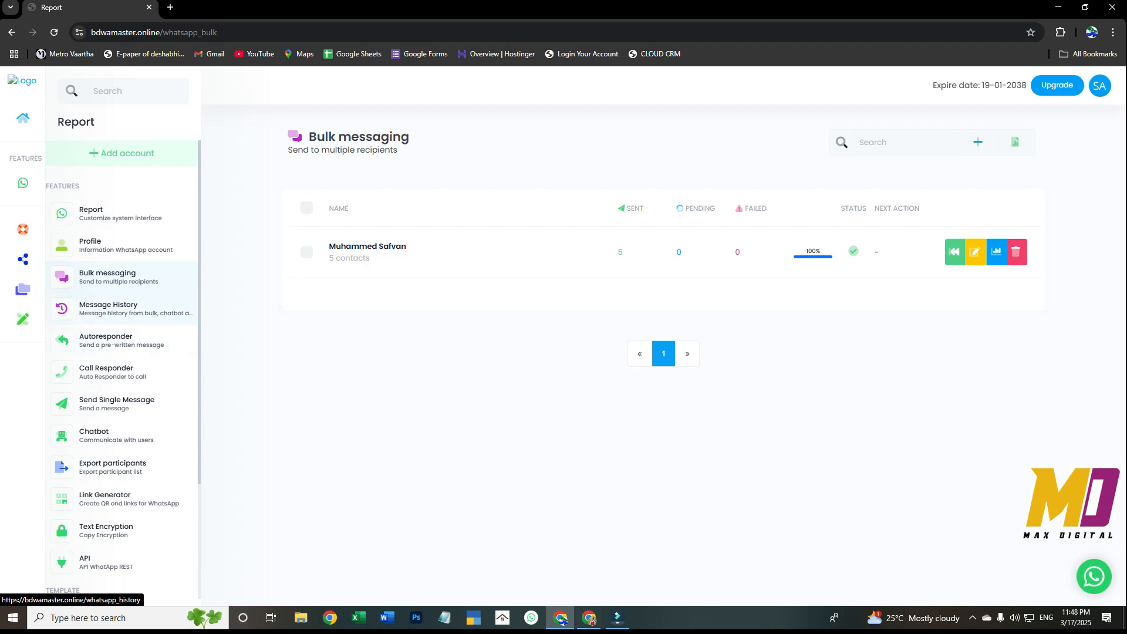
View the Autoresponder page and the Call Responder page
{"action": "left_click", "coordinate": [106, 339]}
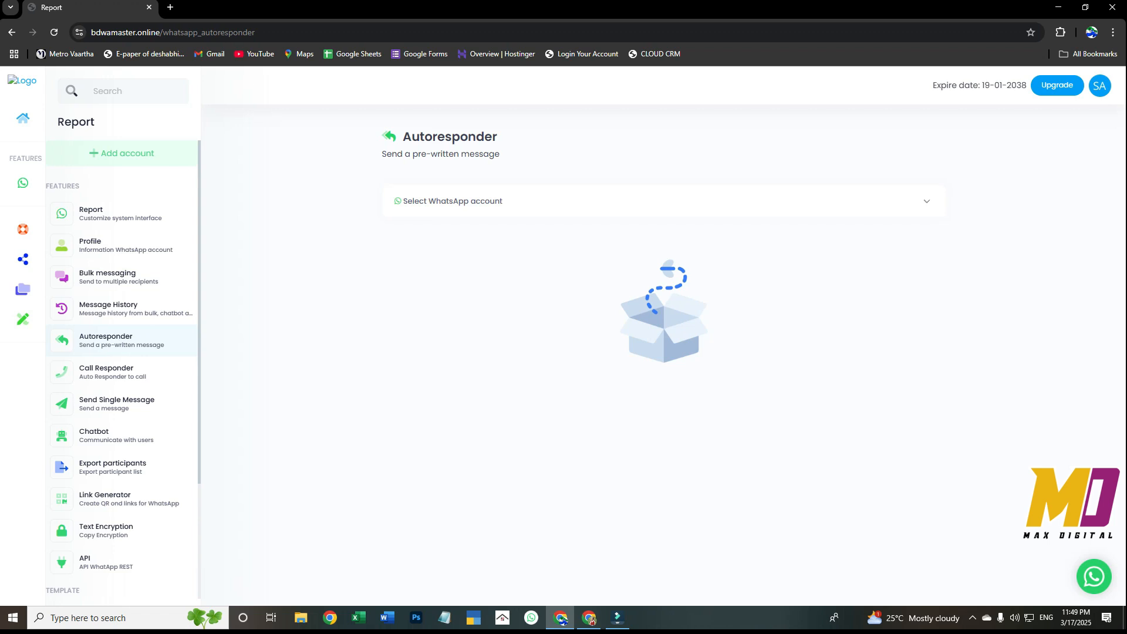
{"action": "left_click", "coordinate": [106, 371]}
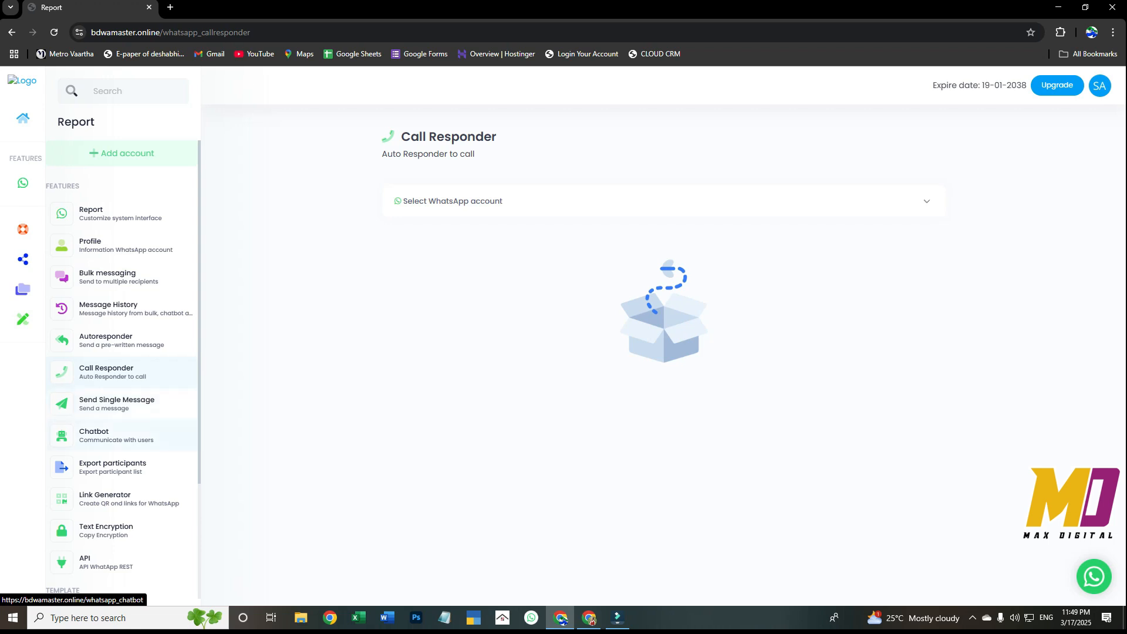
Examine the Chatbot page's card for the MaxDigital Hubb account, including its status and item options, and the remaining sidebar features
{"action": "left_click", "coordinate": [106, 435]}
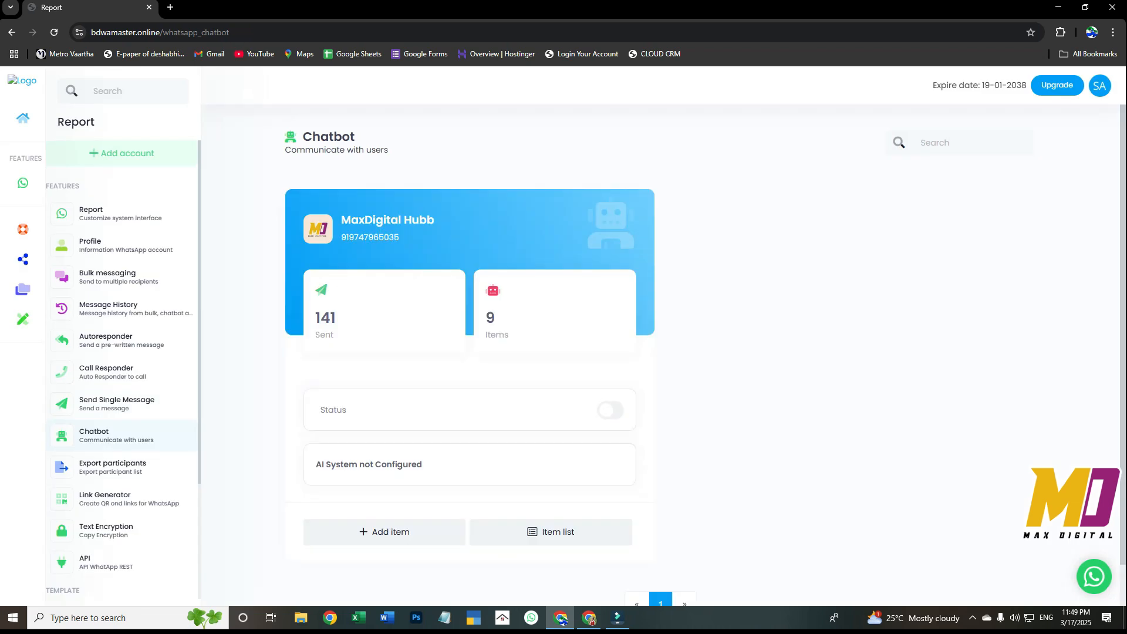
{"action": "scroll", "coordinate": [704, 355], "scroll_direction": "down", "scroll_amount": 1}
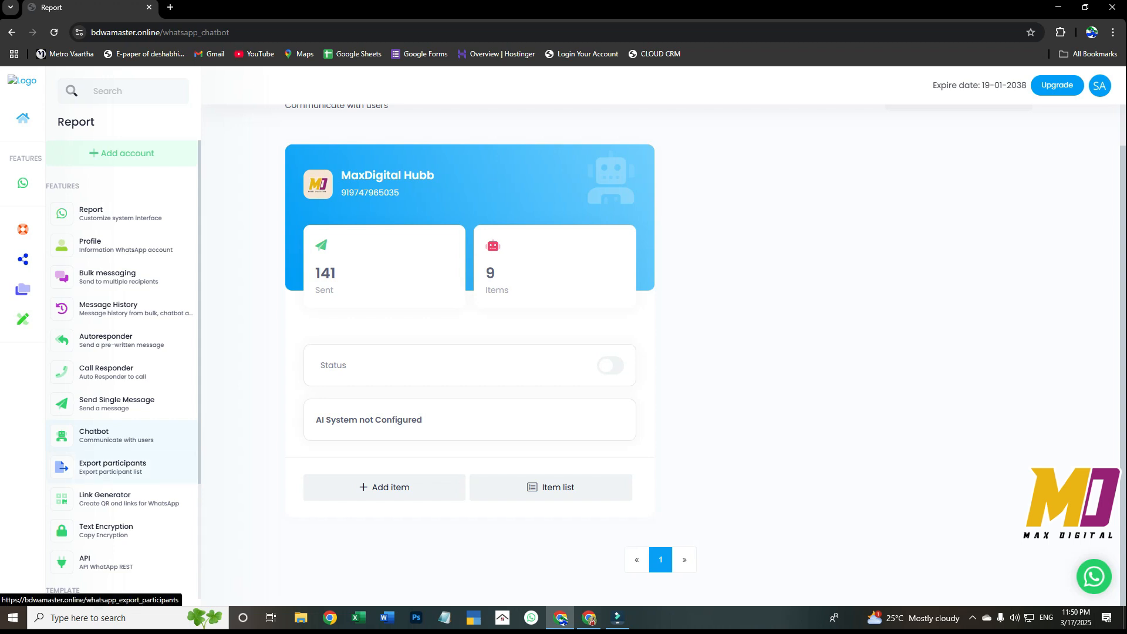
{"action": "scroll", "coordinate": [123, 364], "scroll_direction": "down", "scroll_amount": 3}
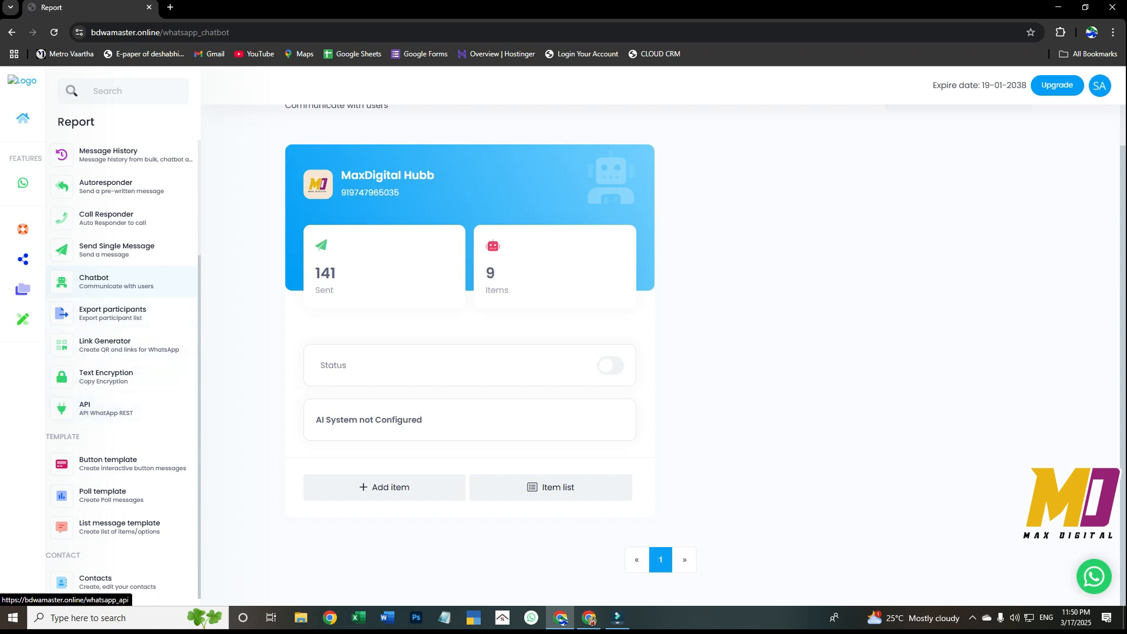
{"action": "scroll", "coordinate": [706, 354], "scroll_direction": "up", "scroll_amount": 1}
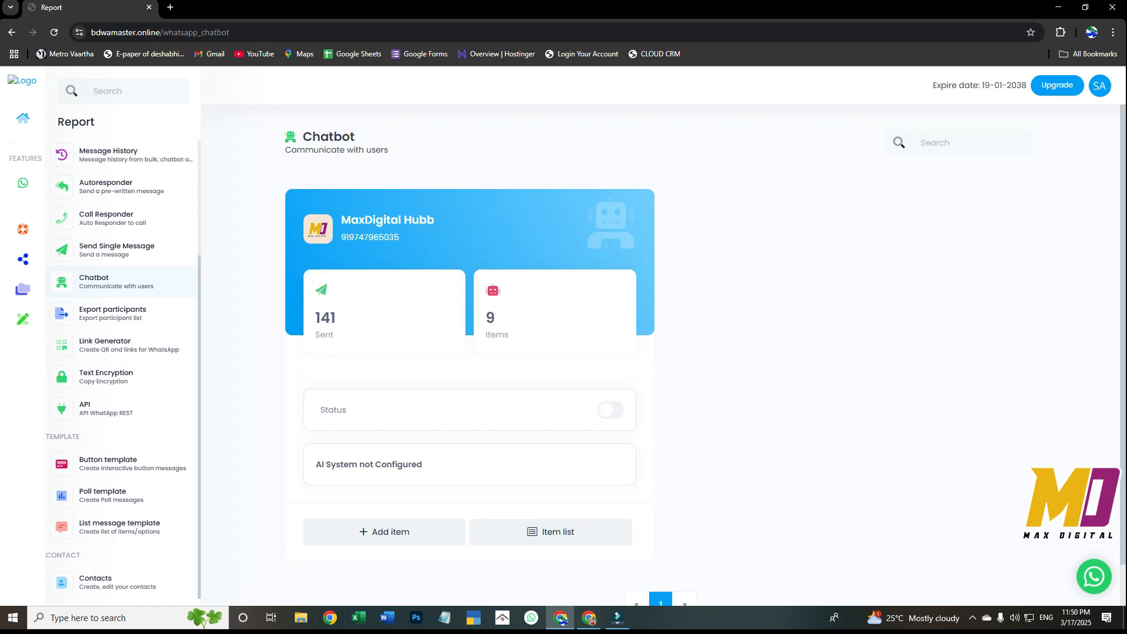